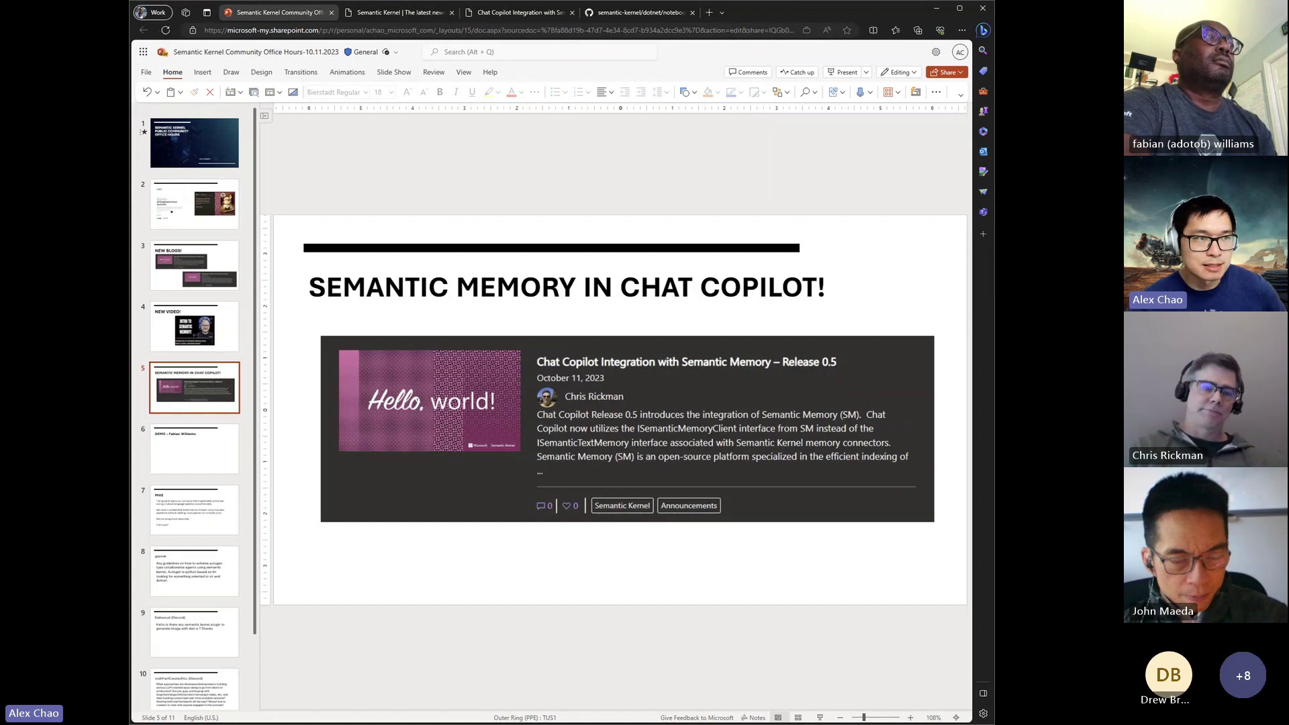
Bring up the Chat Copilot Integration with Semantic Memory – Release 0.5 post and scroll through it
left_click(484, 13)
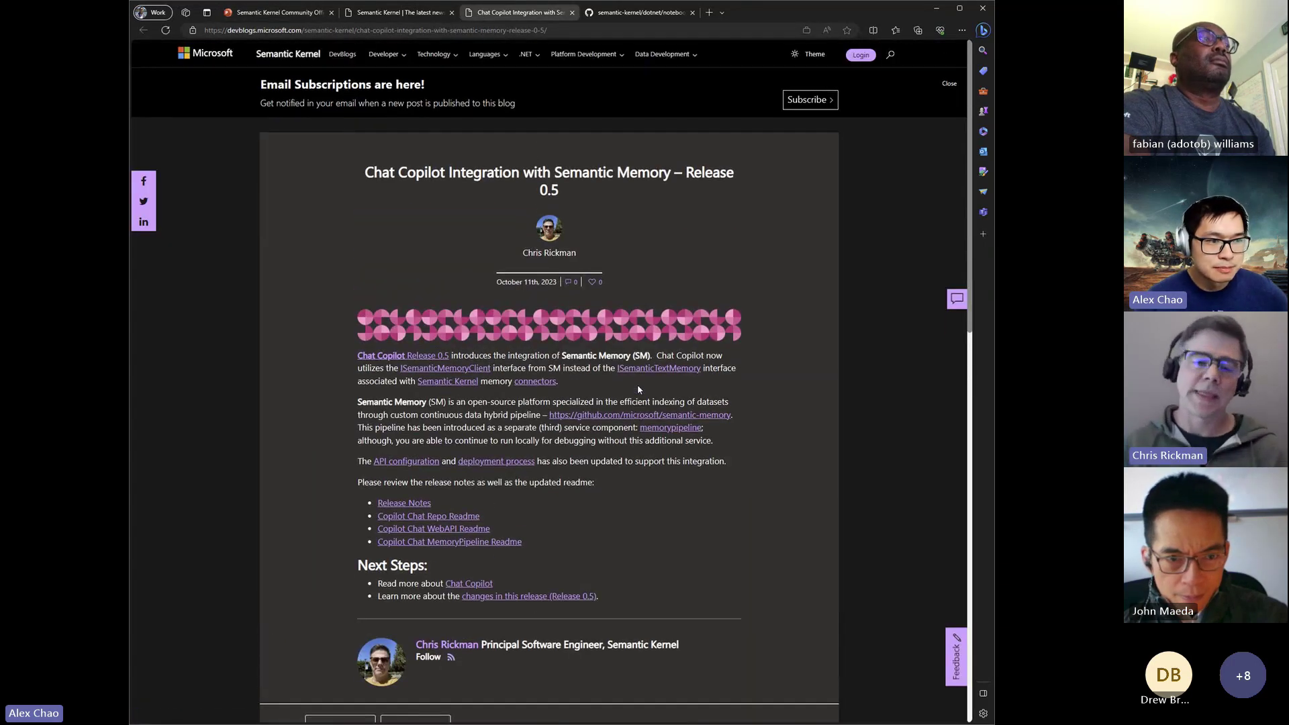
scroll(710, 389, "down", 2)
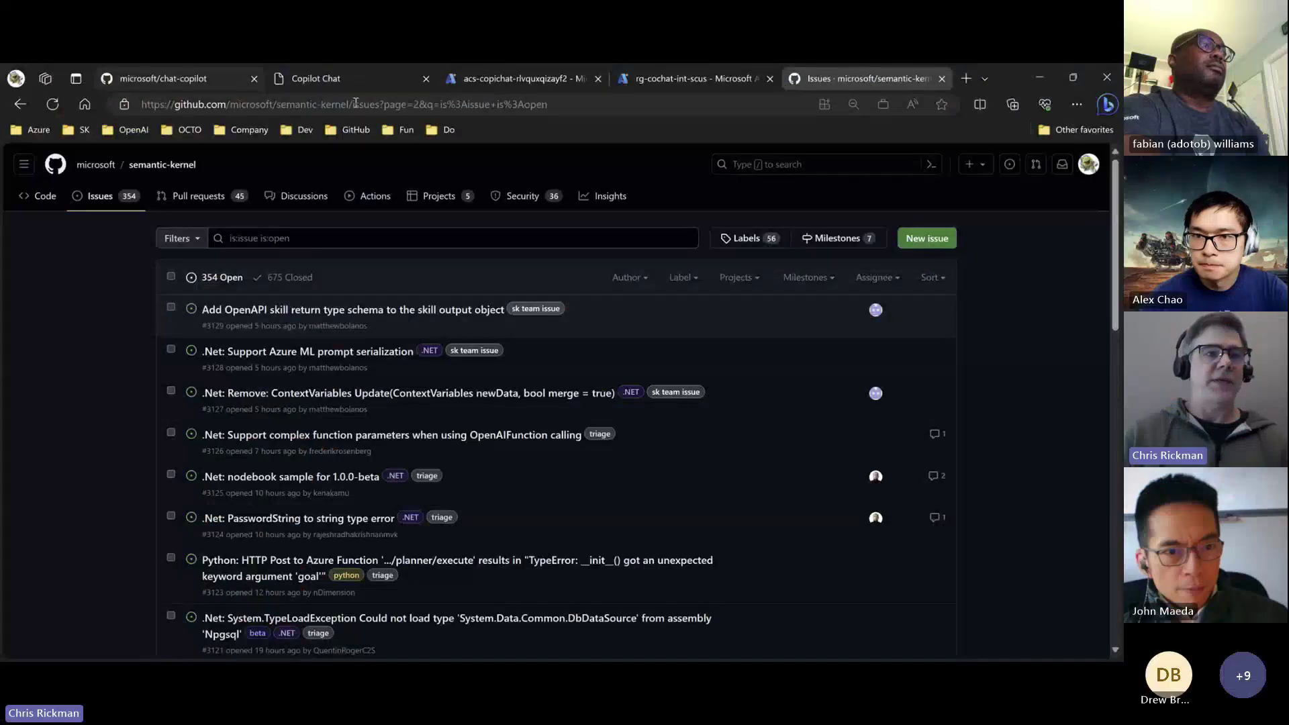
Switch to the microsoft/chat-copilot GitHub repository page
left_click(184, 81)
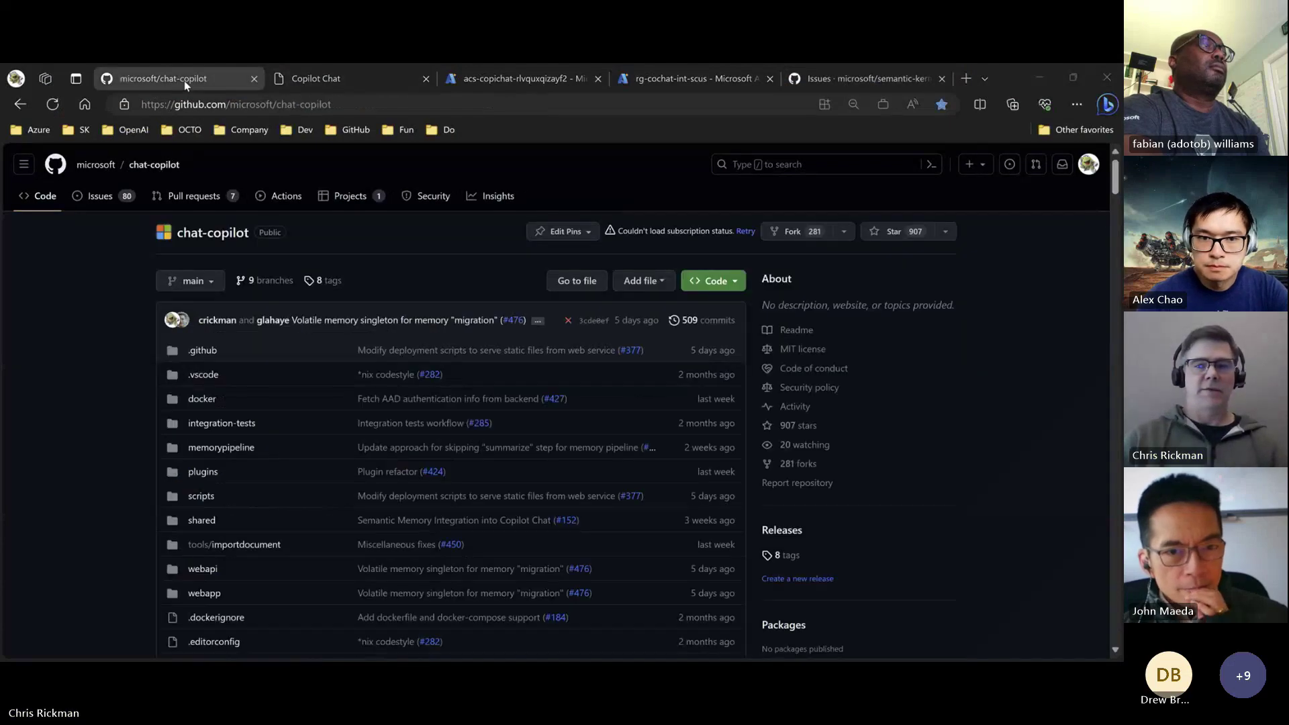
Open the memorypipeline folder and expand and collapse its contents in the file tree
left_click(210, 454)
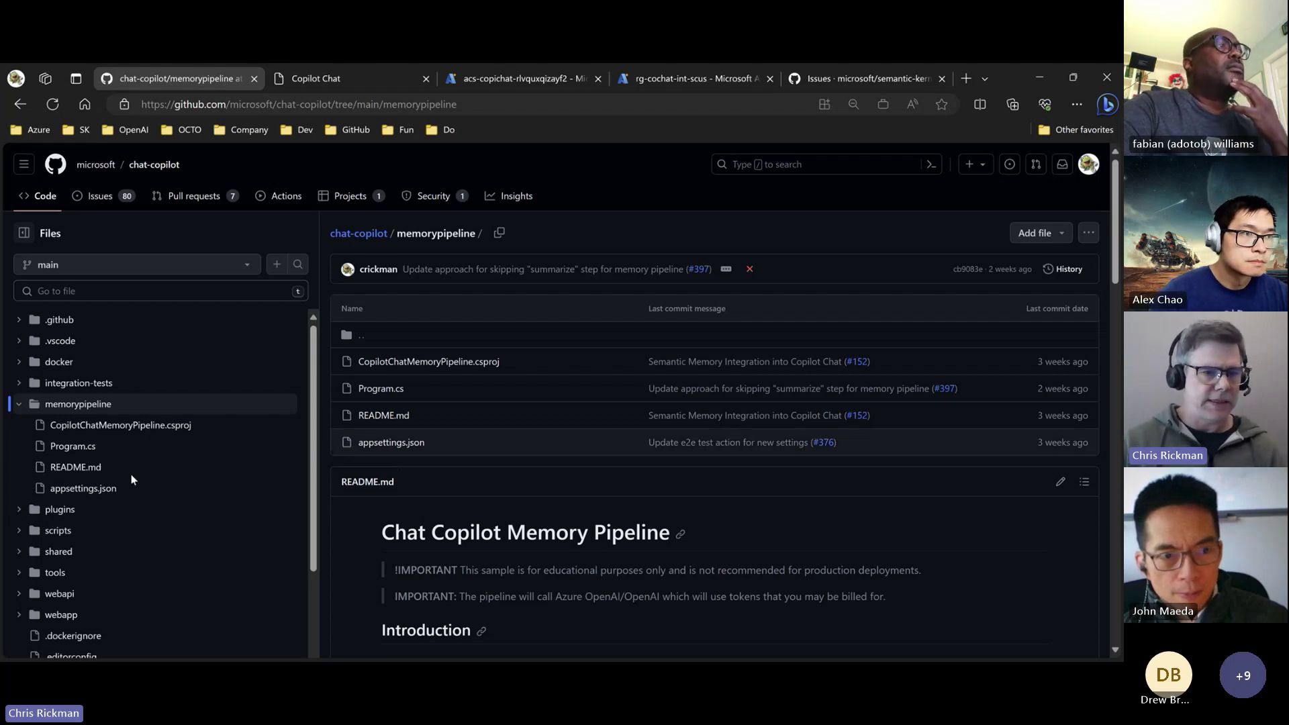
left_click(19, 404)
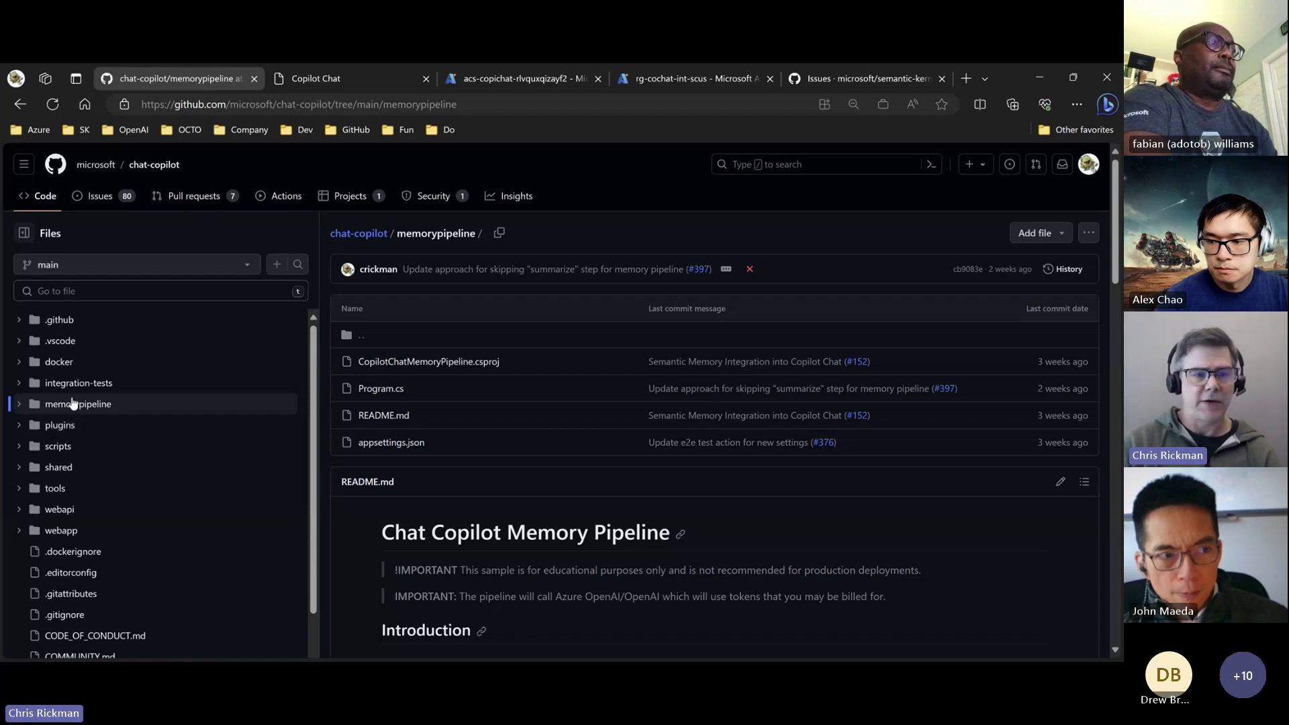
left_click(19, 406)
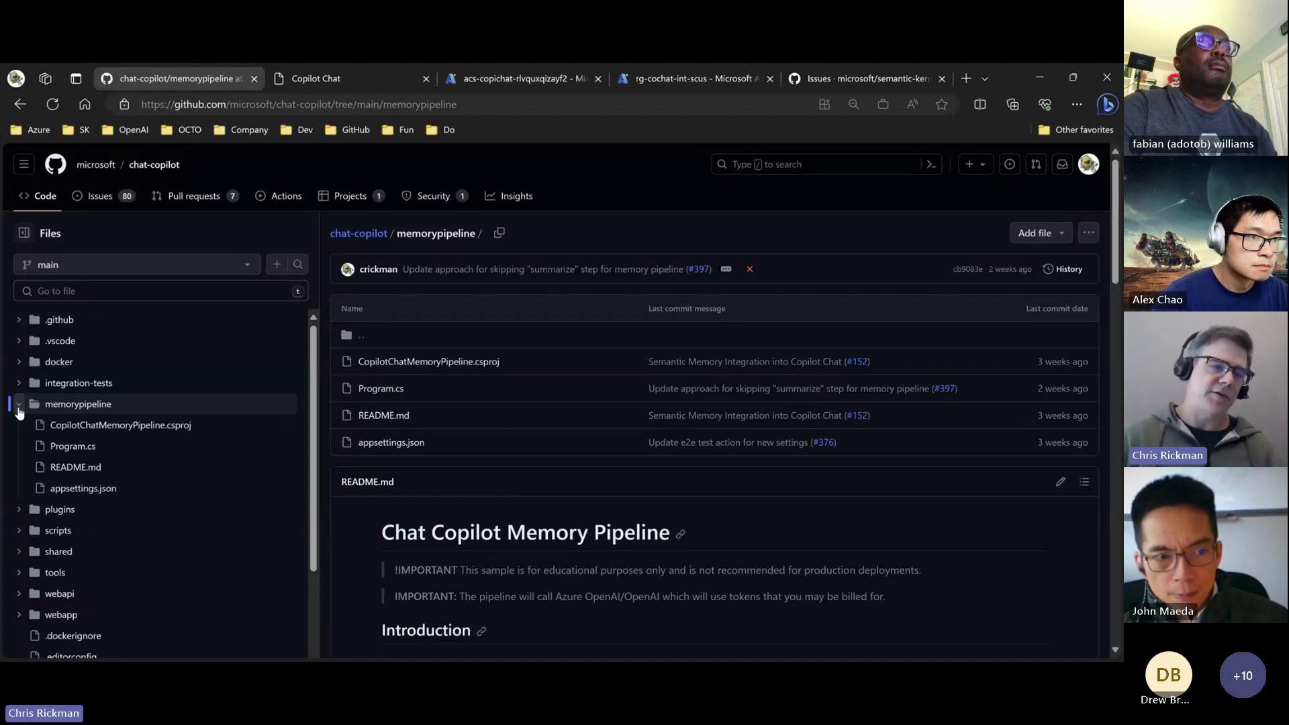
left_click(20, 409)
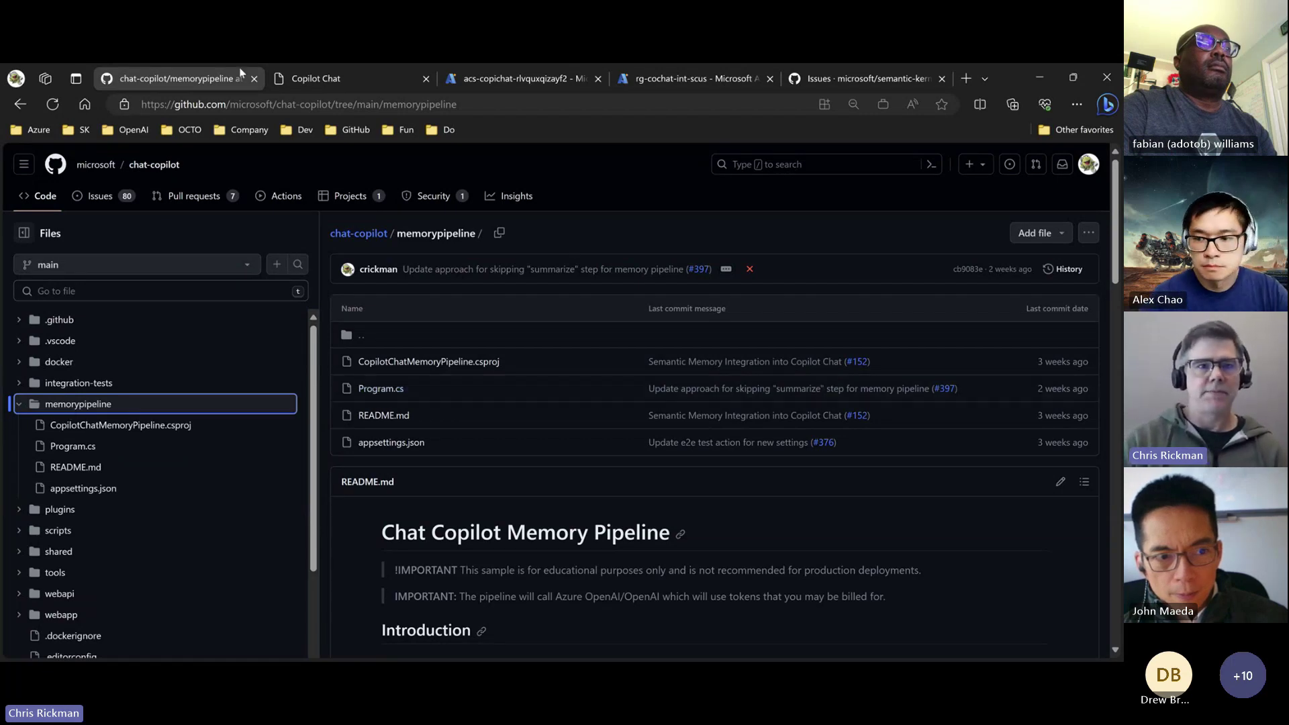
left_click(321, 78)
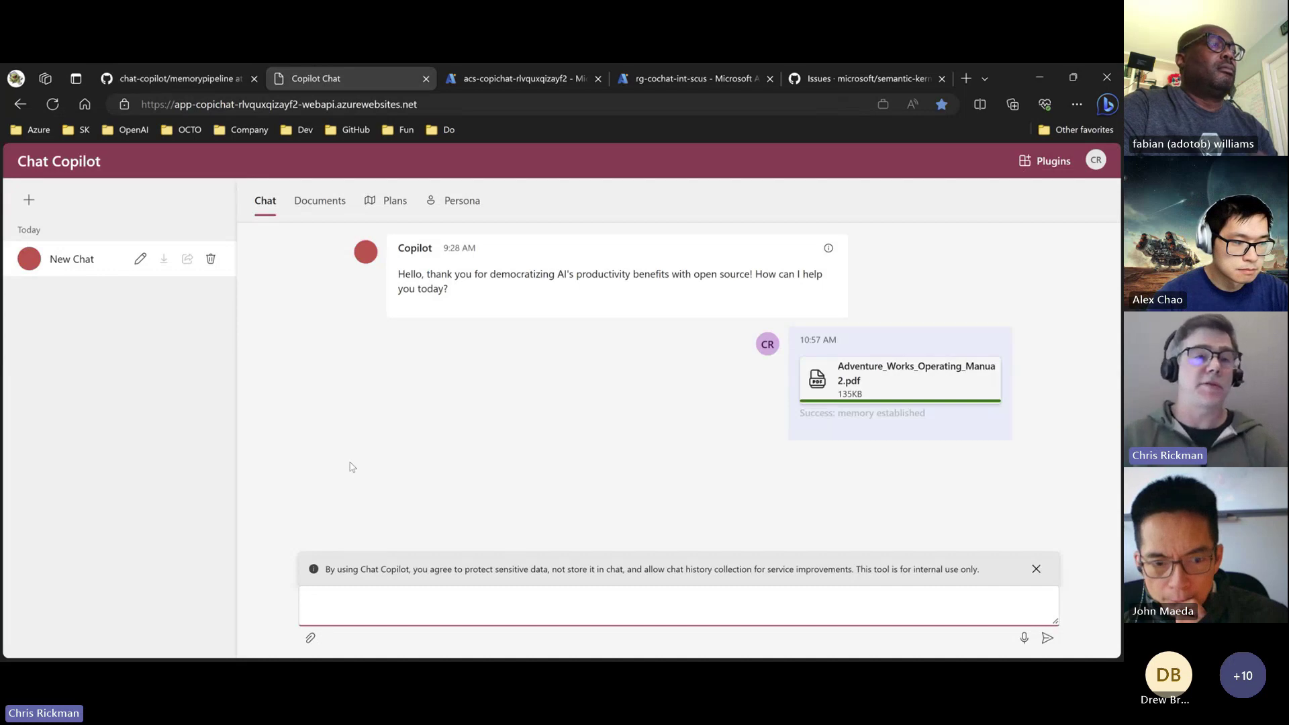
left_click(131, 78)
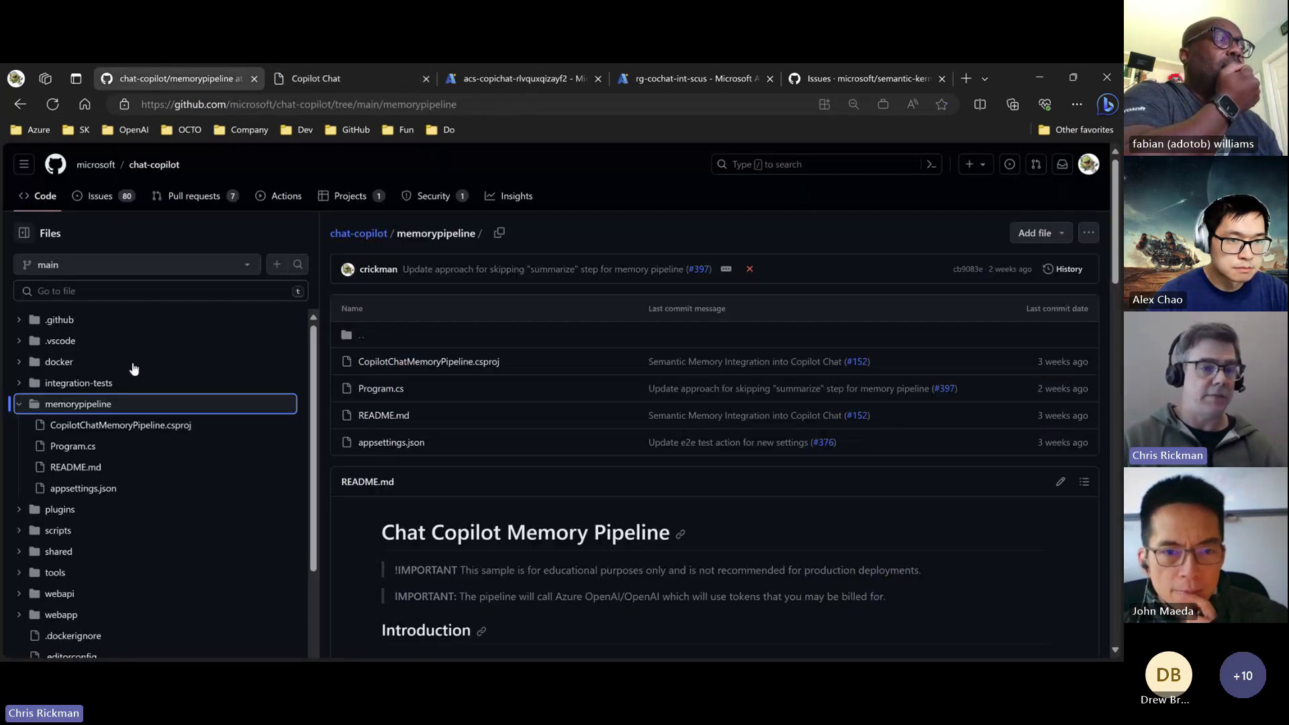
left_click(19, 404)
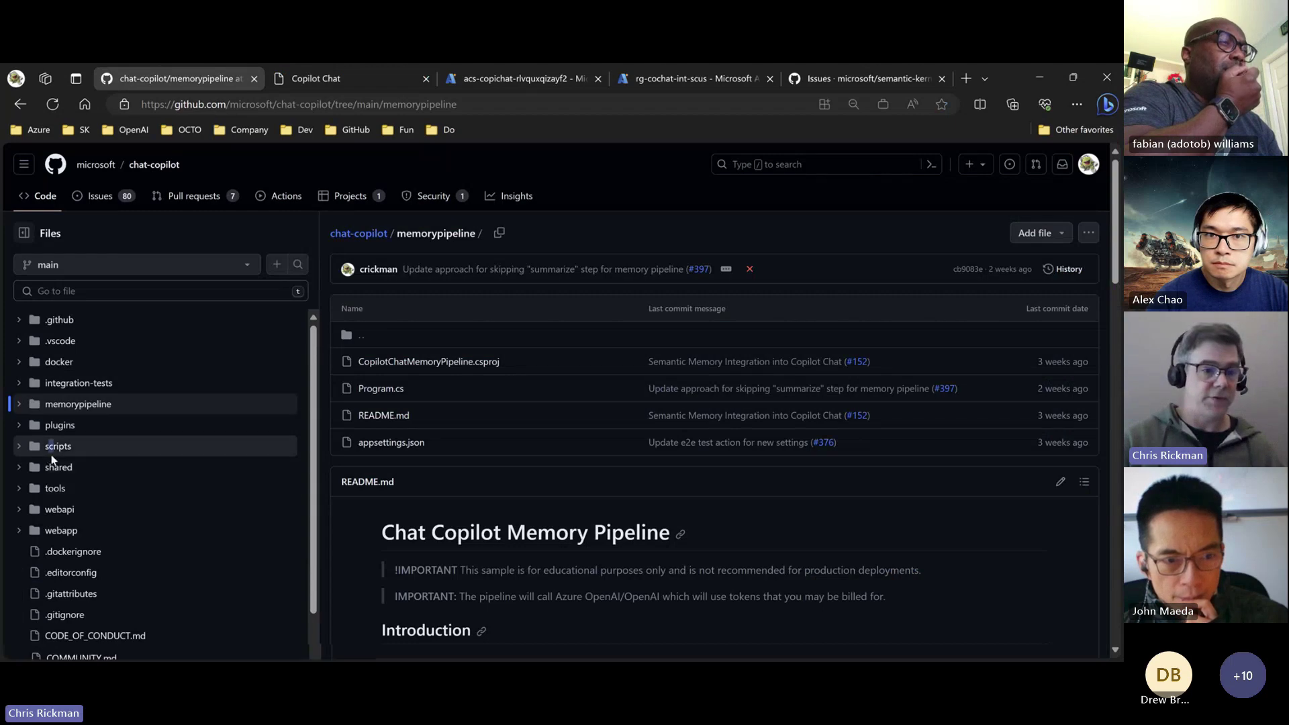
Show the scripts folder, then expand webapi and scroll down to its appsettings.json
left_click(19, 448)
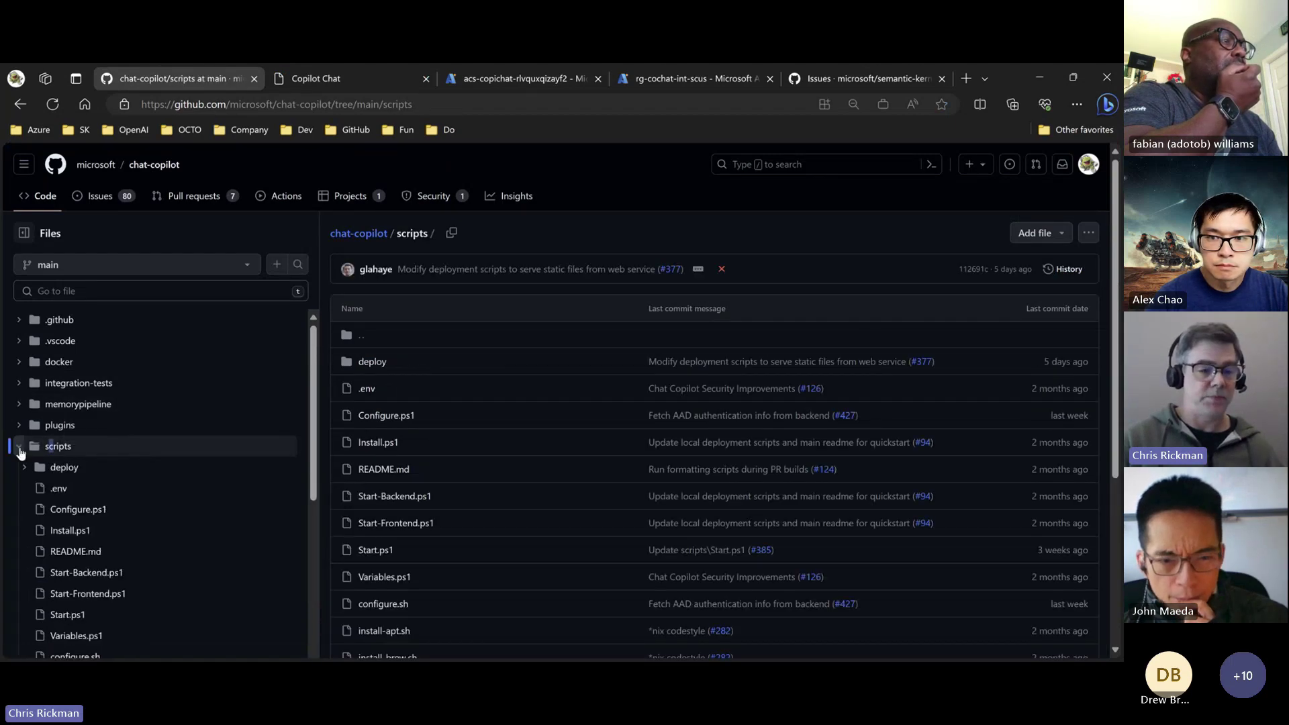
left_click(19, 447)
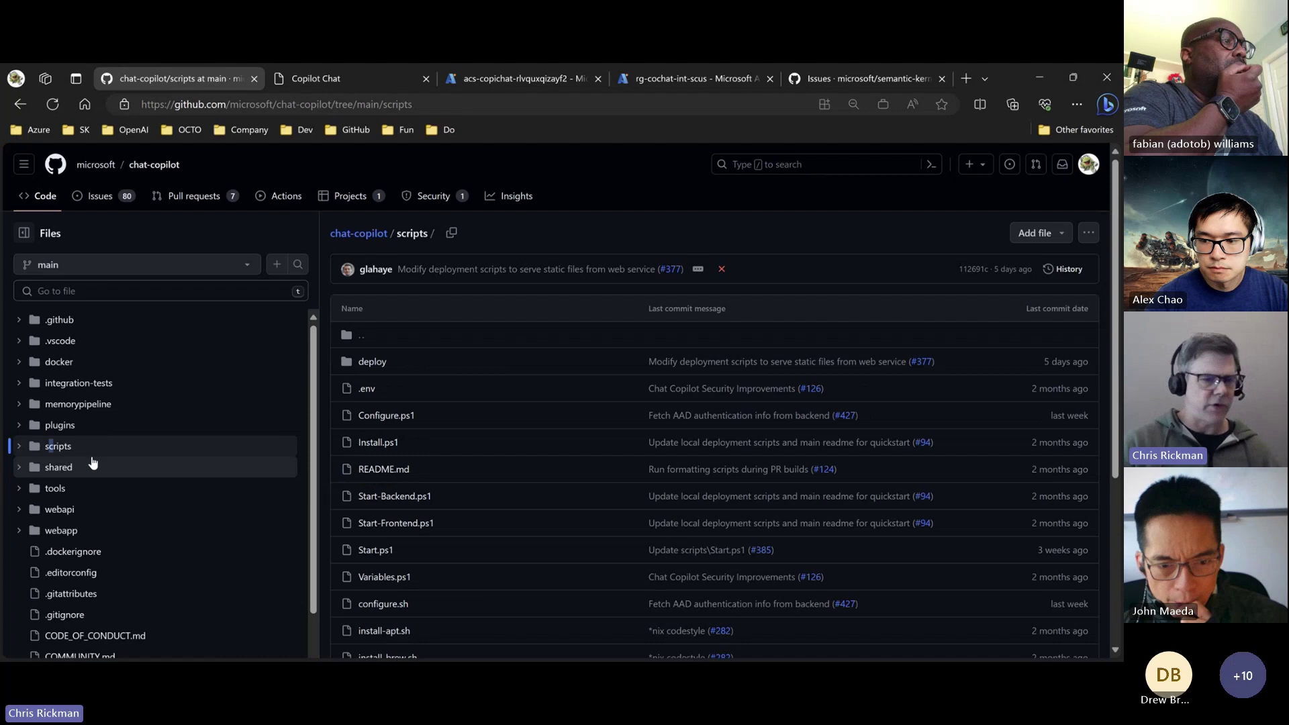
left_click(19, 512)
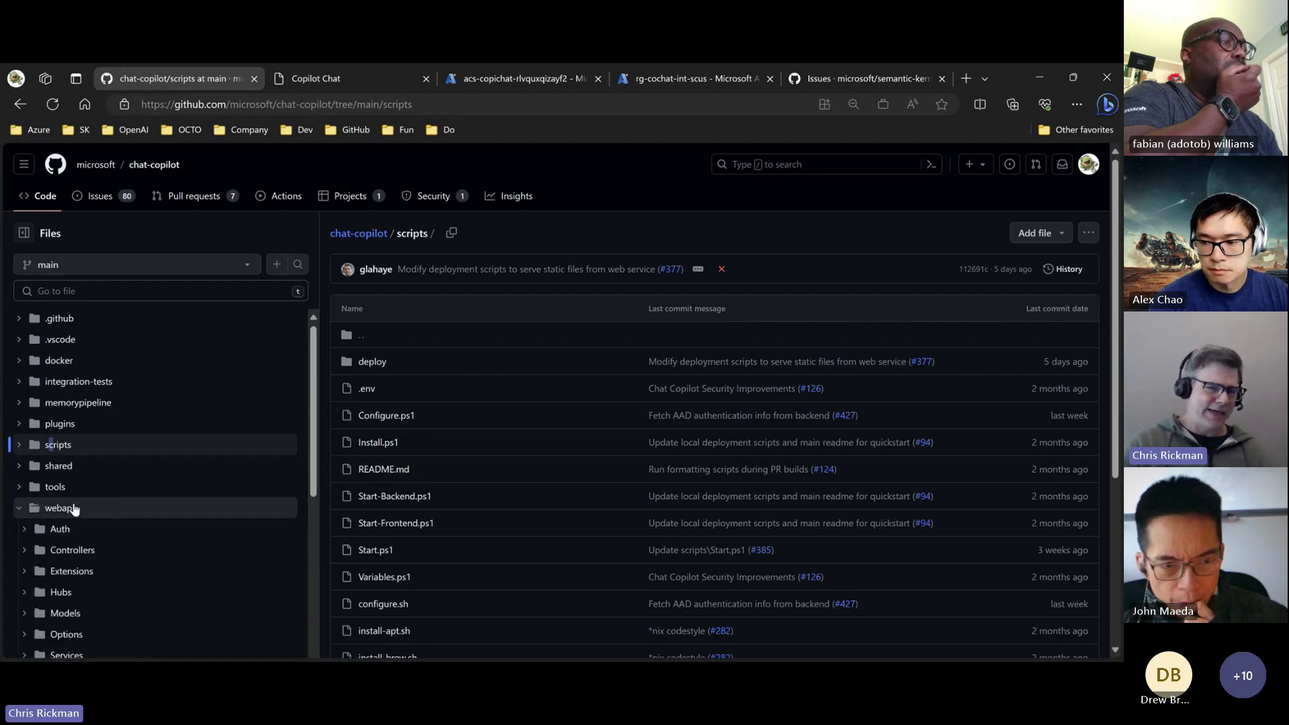
scroll(94, 527, "down", 3)
scroll(95, 530, "down", 3)
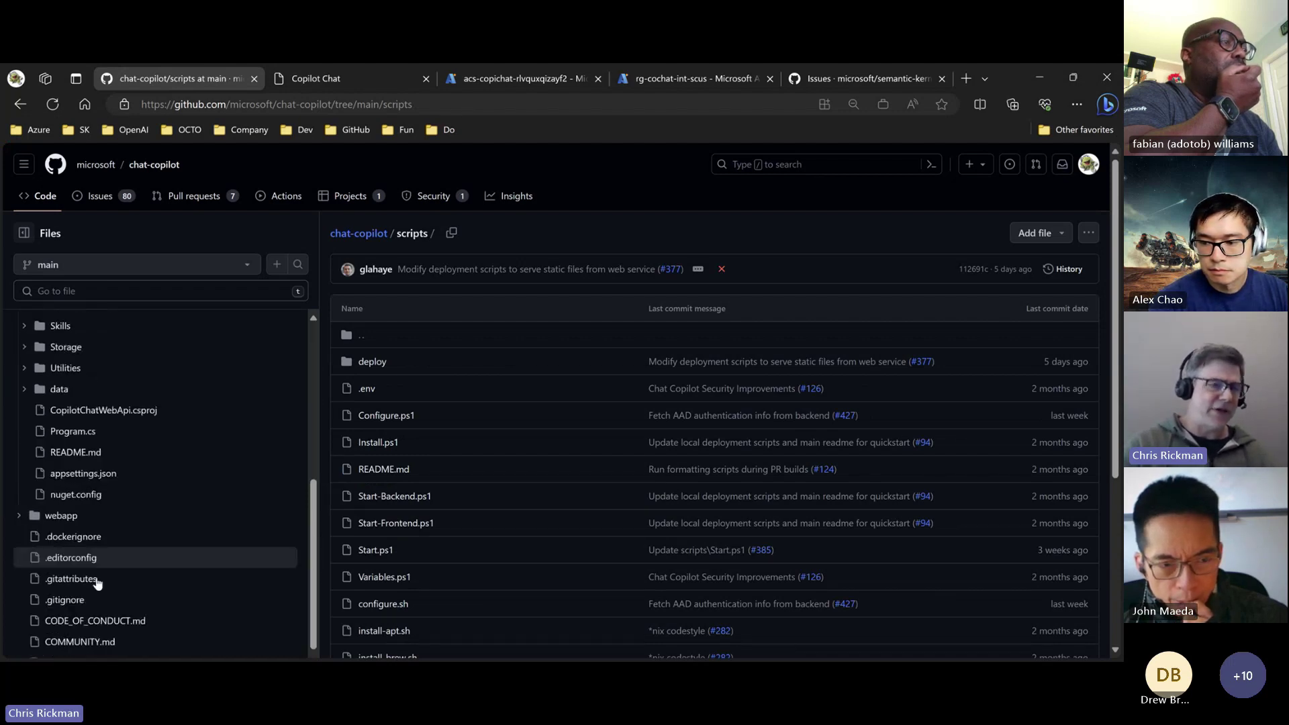
Read through webapi/appsettings.json on GitHub, then return to the Chat Copilot app
left_click(78, 474)
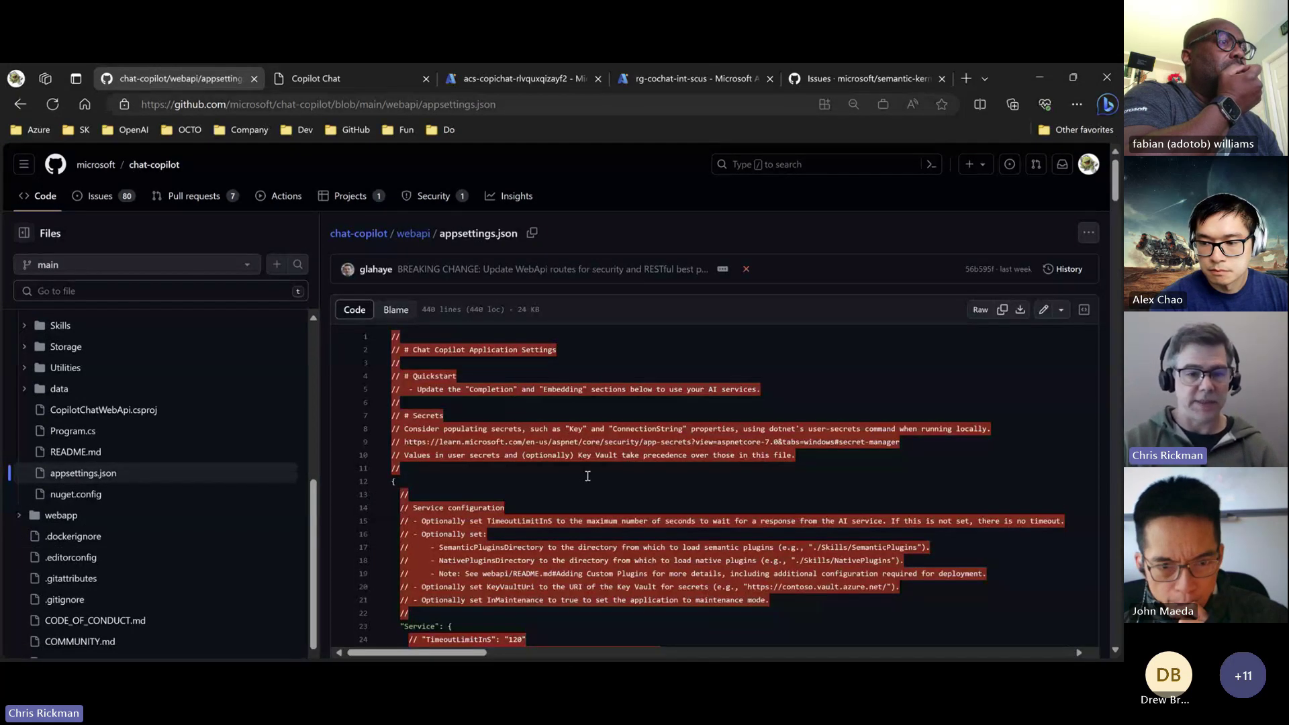
scroll(639, 456, "down", 1)
scroll(639, 457, "down", 13)
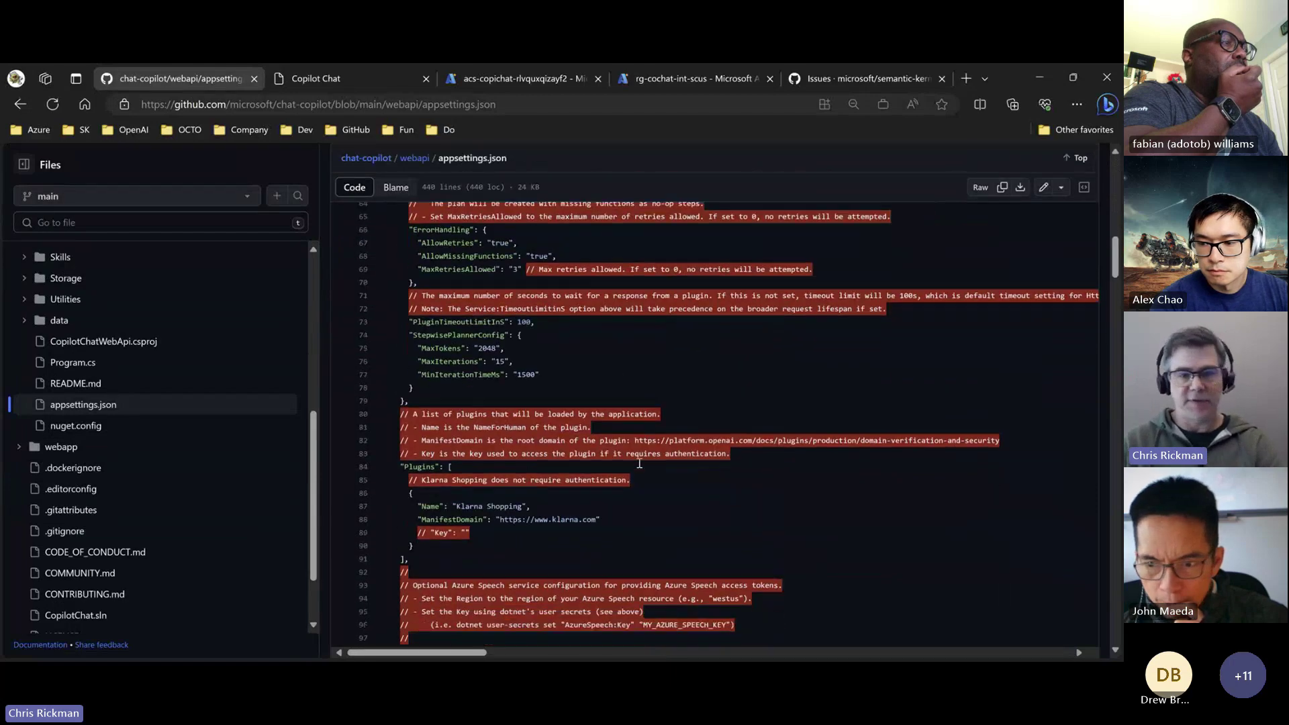
scroll(644, 463, "down", 11)
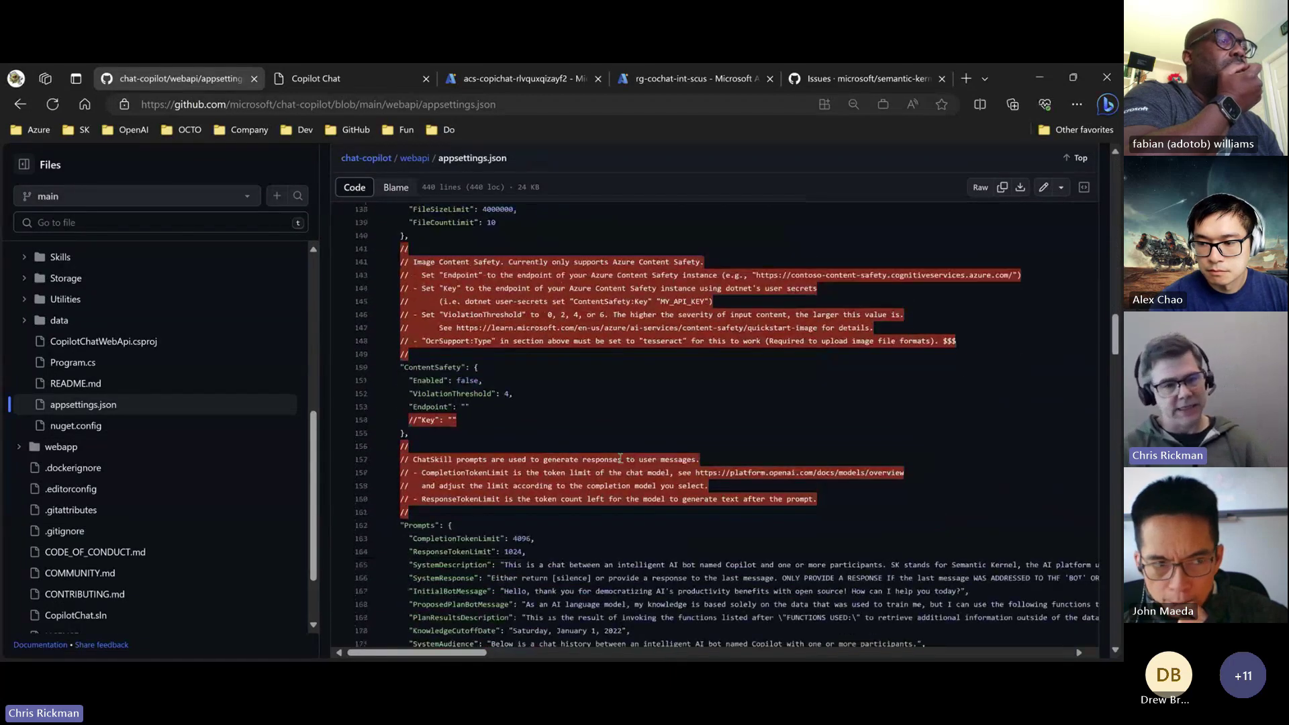
scroll(620, 468, "down", 15)
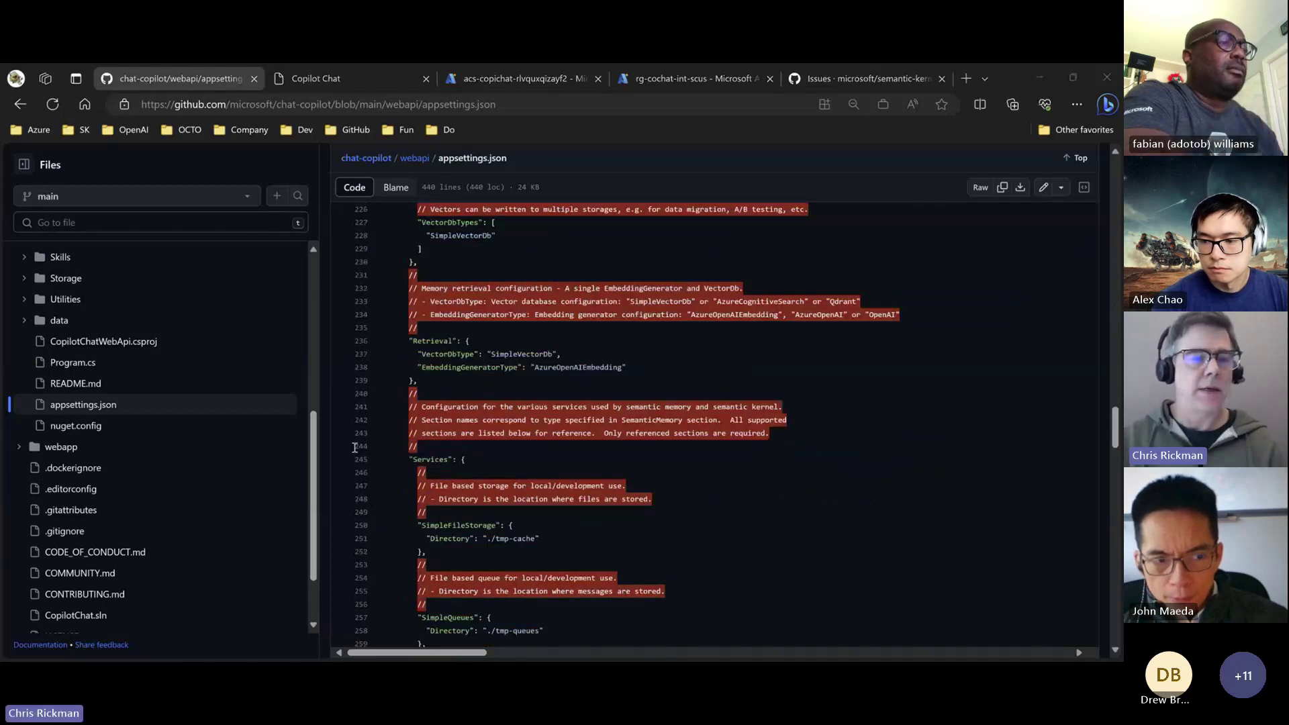
key("ctrl+Tab")
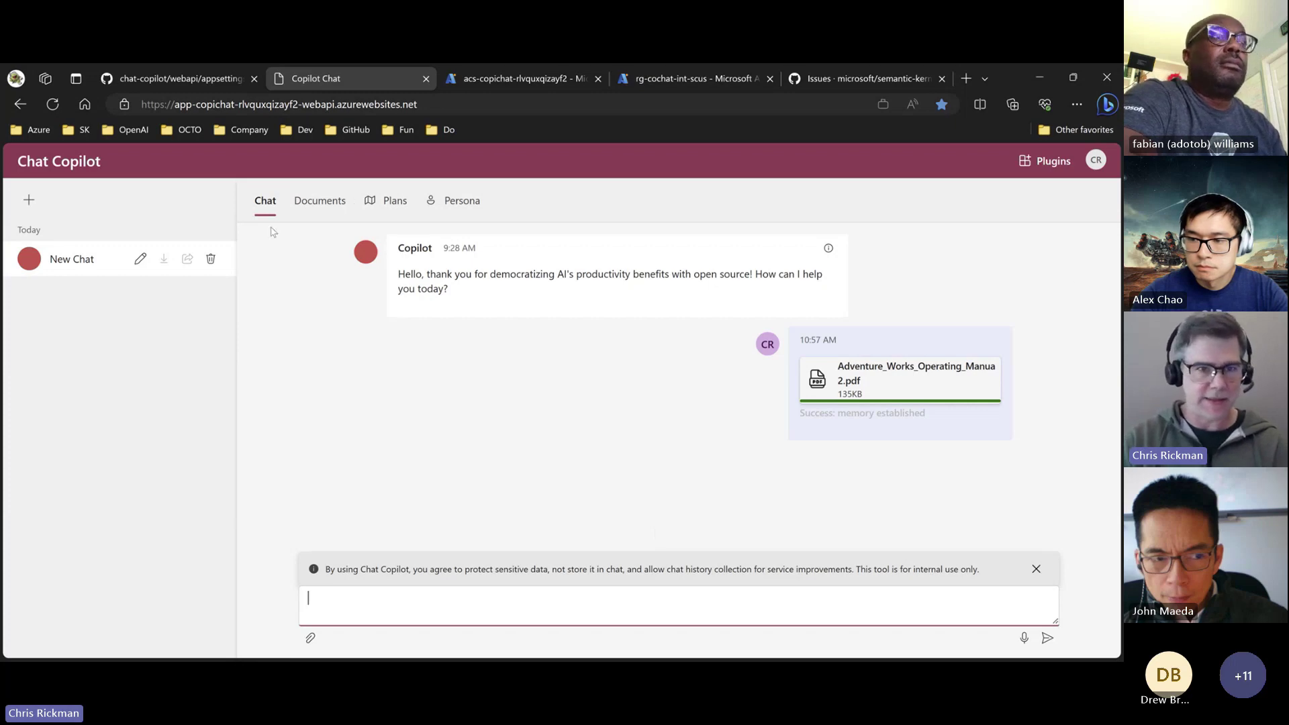
left_click(302, 211)
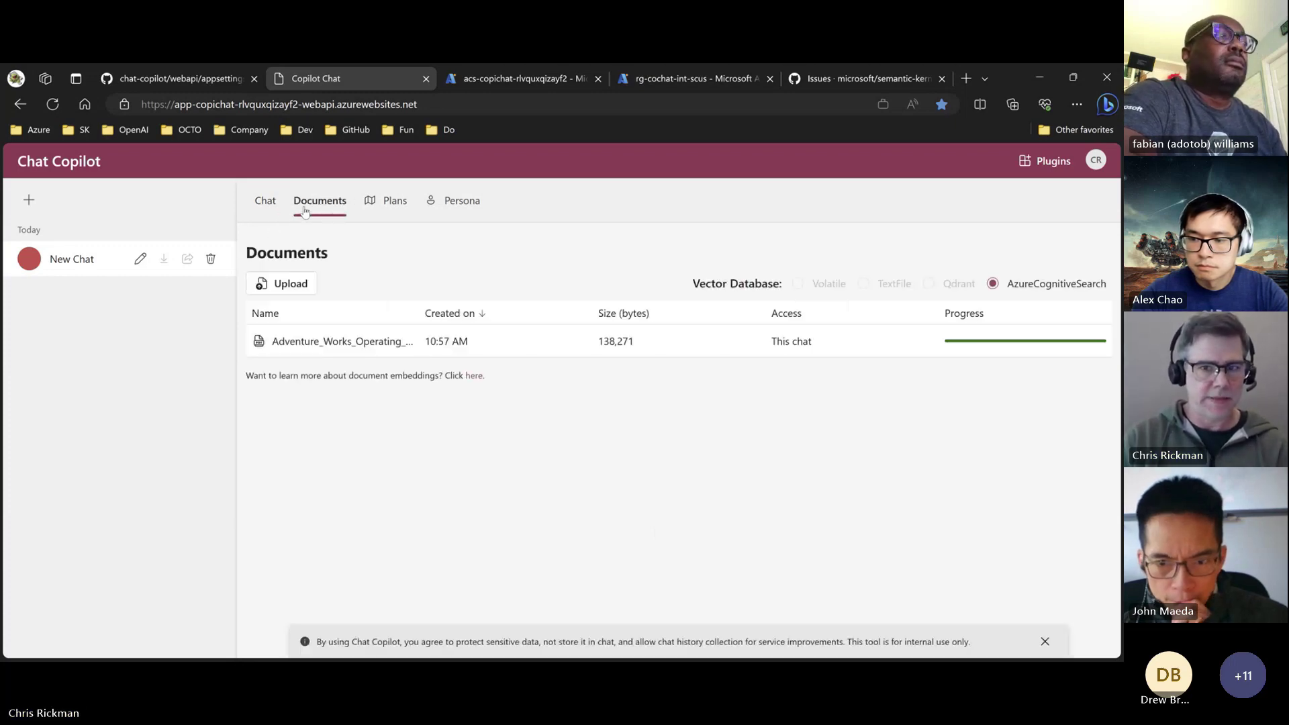
left_click(461, 86)
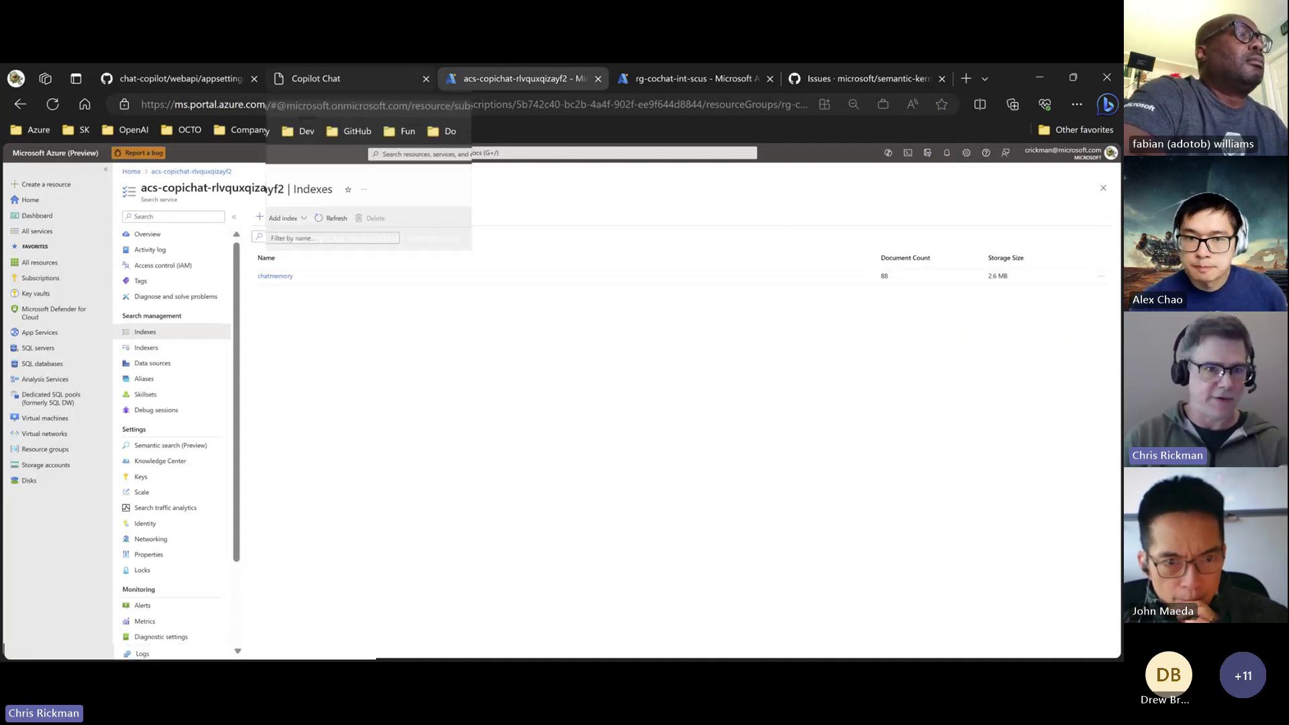
left_click(340, 82)
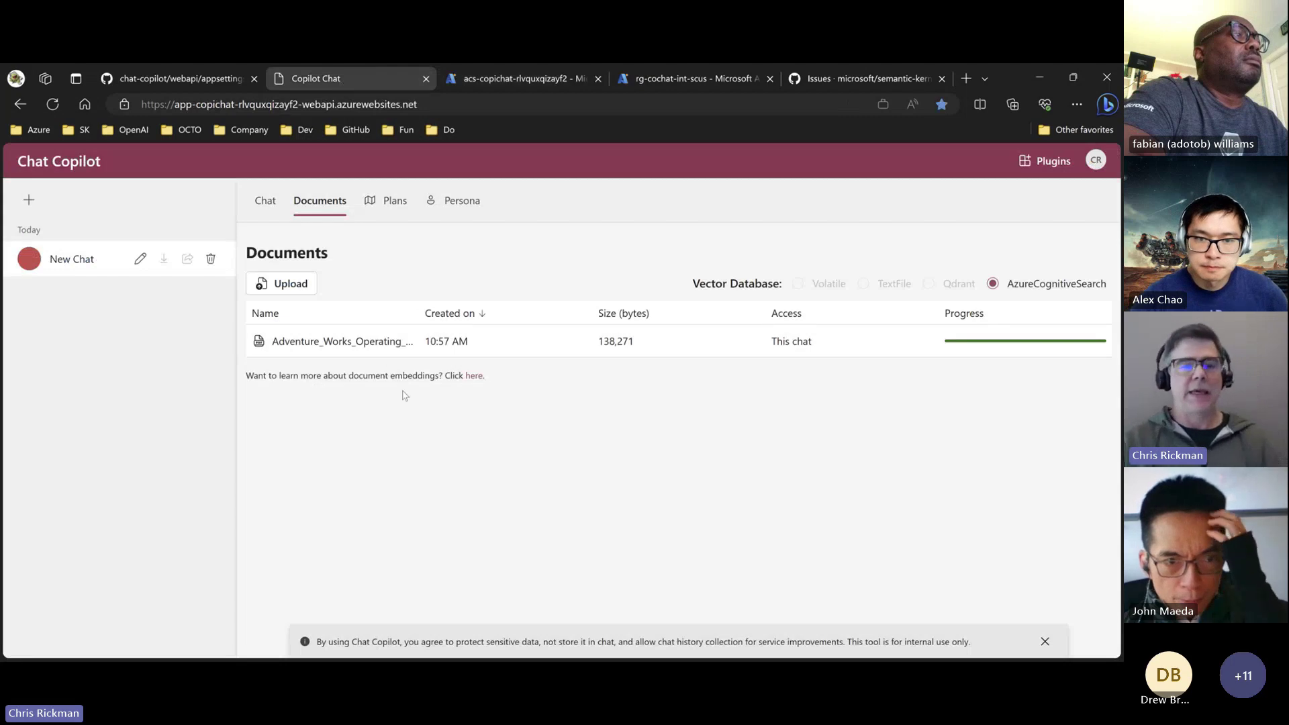
left_click(266, 201)
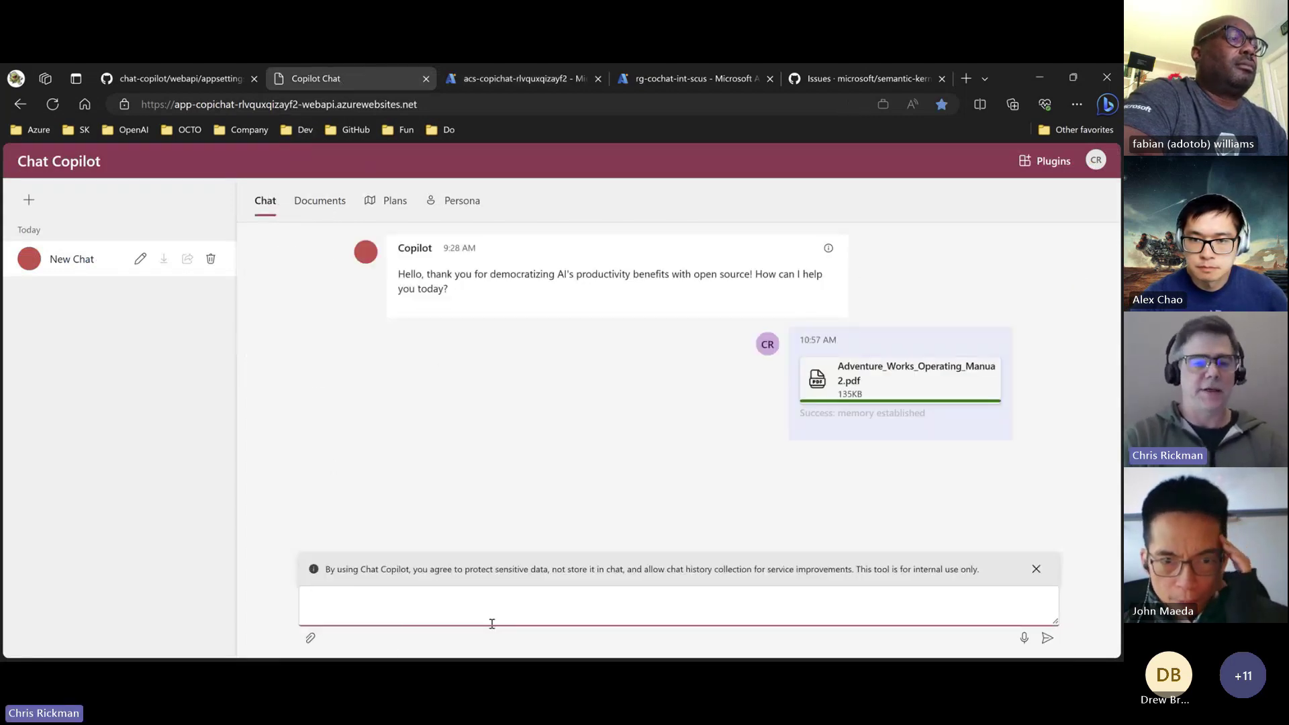
Ask Copilot 'Is 1289321 a prime number' and dismiss the data-use disclaimer
type("Is 1289321 a ")
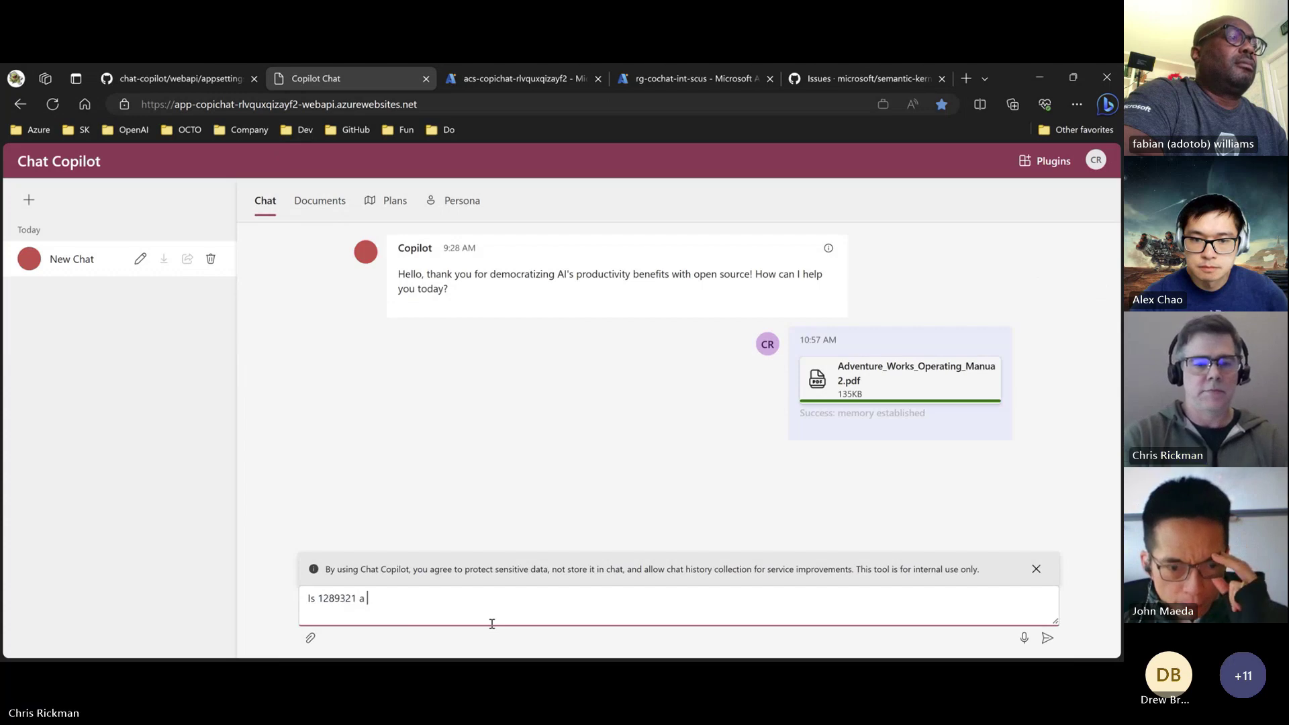
type("prime number")
key("Return")
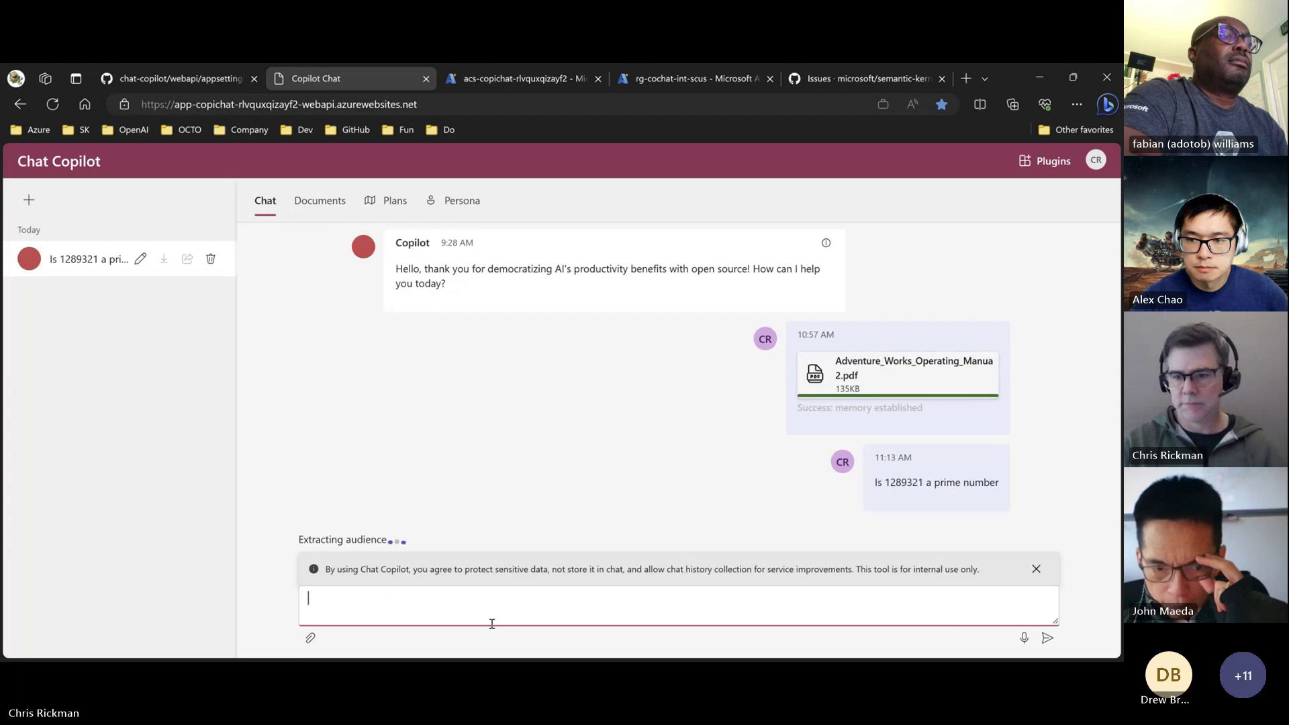
left_click(1035, 568)
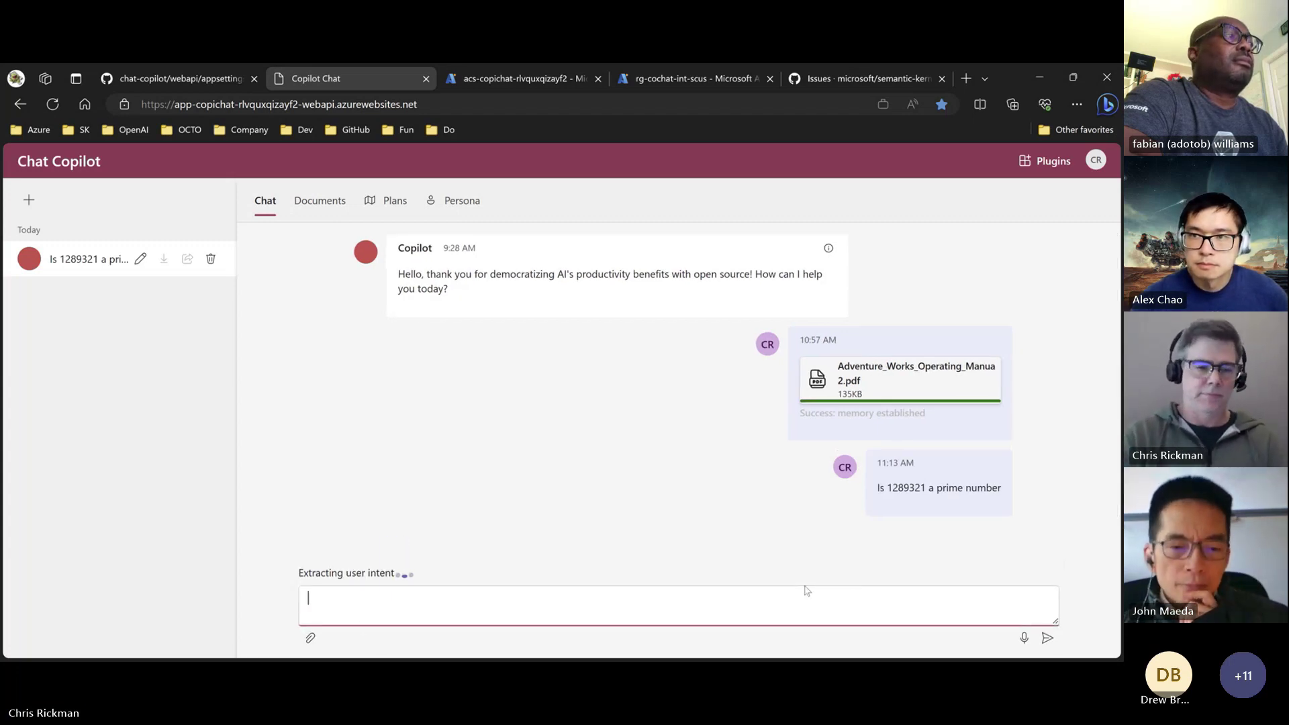
Draft 'List for me the store opening procedures for adventure works', fixing the typo
type("Li")
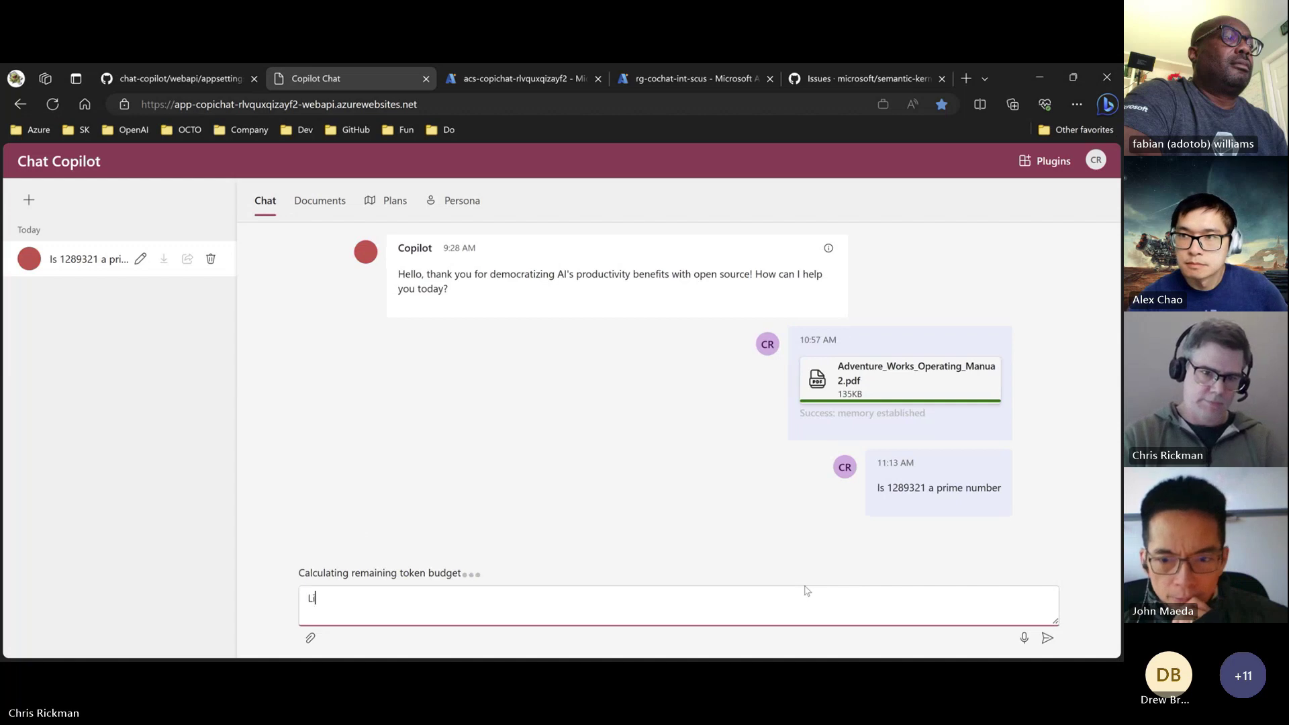
type("st for me the ")
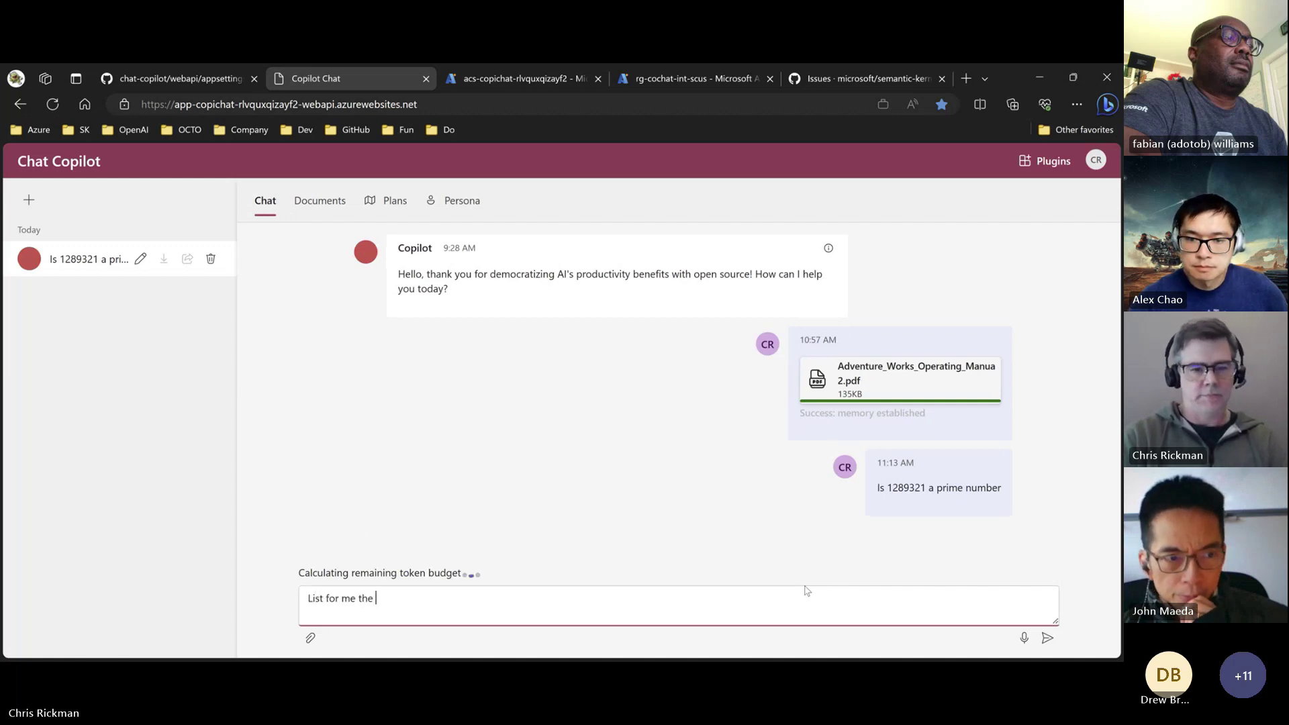
type("store openi")
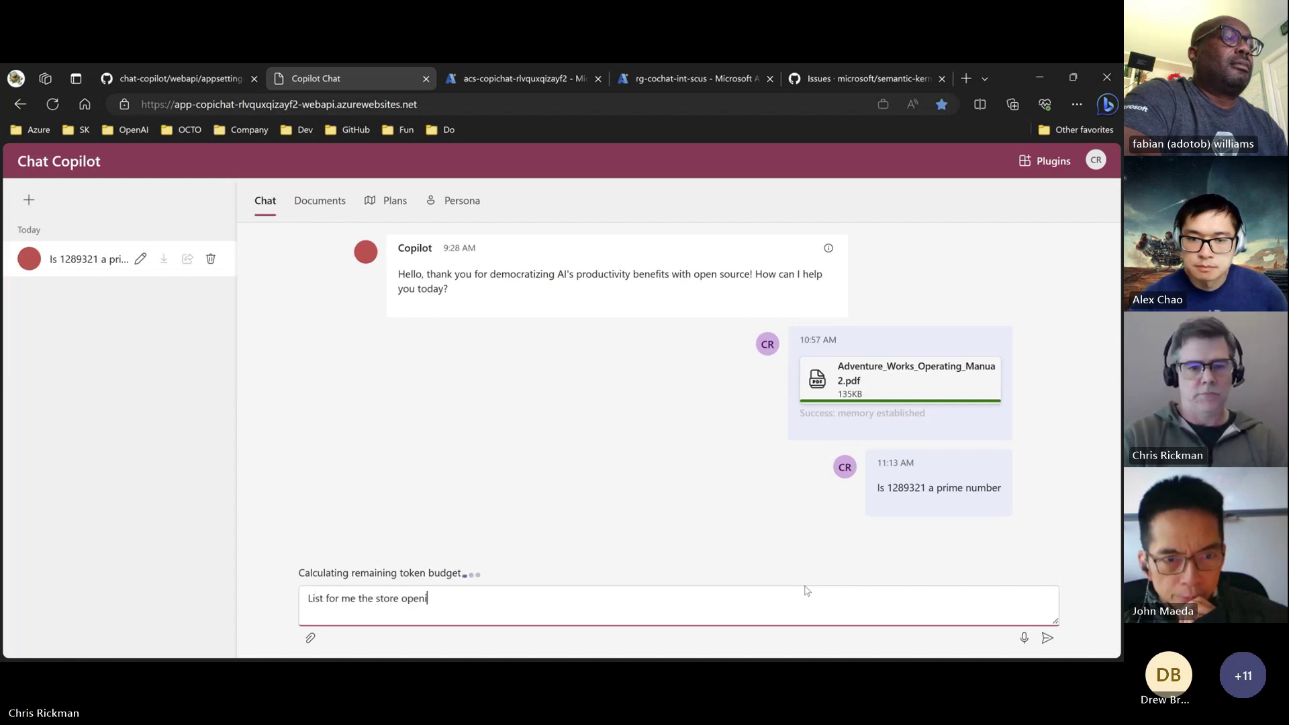
type("ng procedures for")
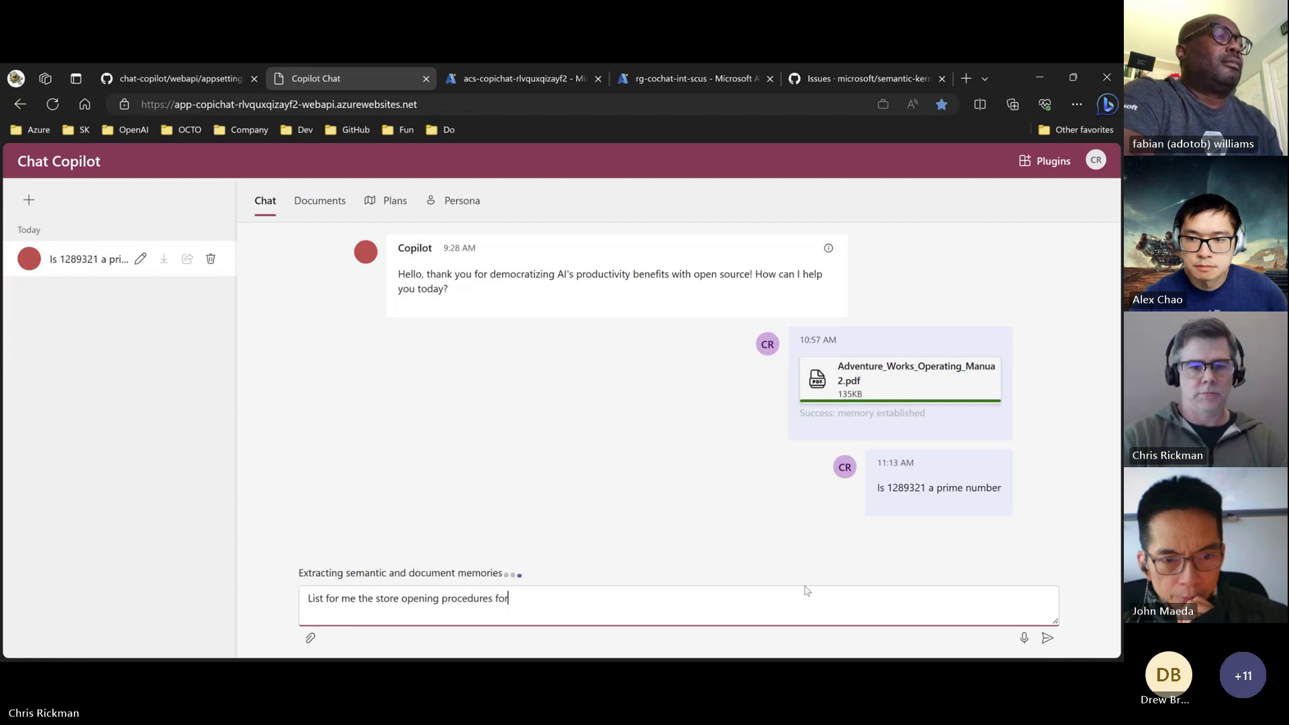
type(" adven")
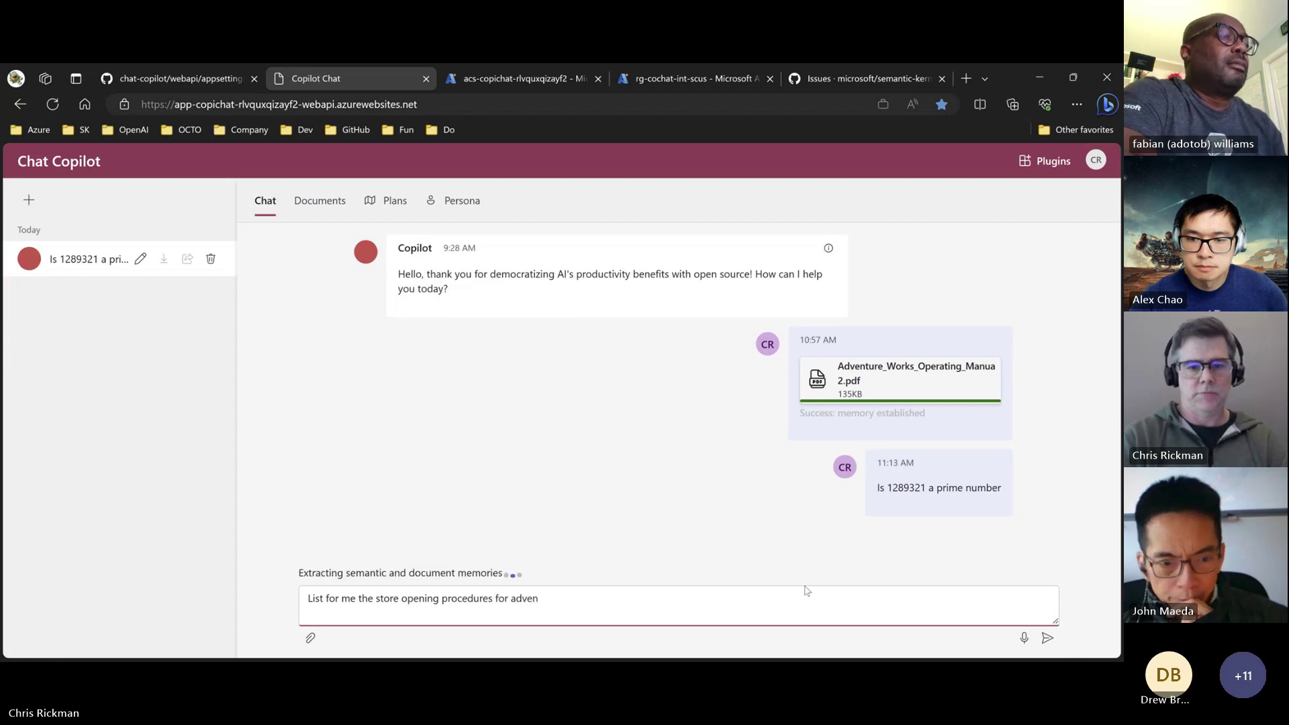
type("ture wro")
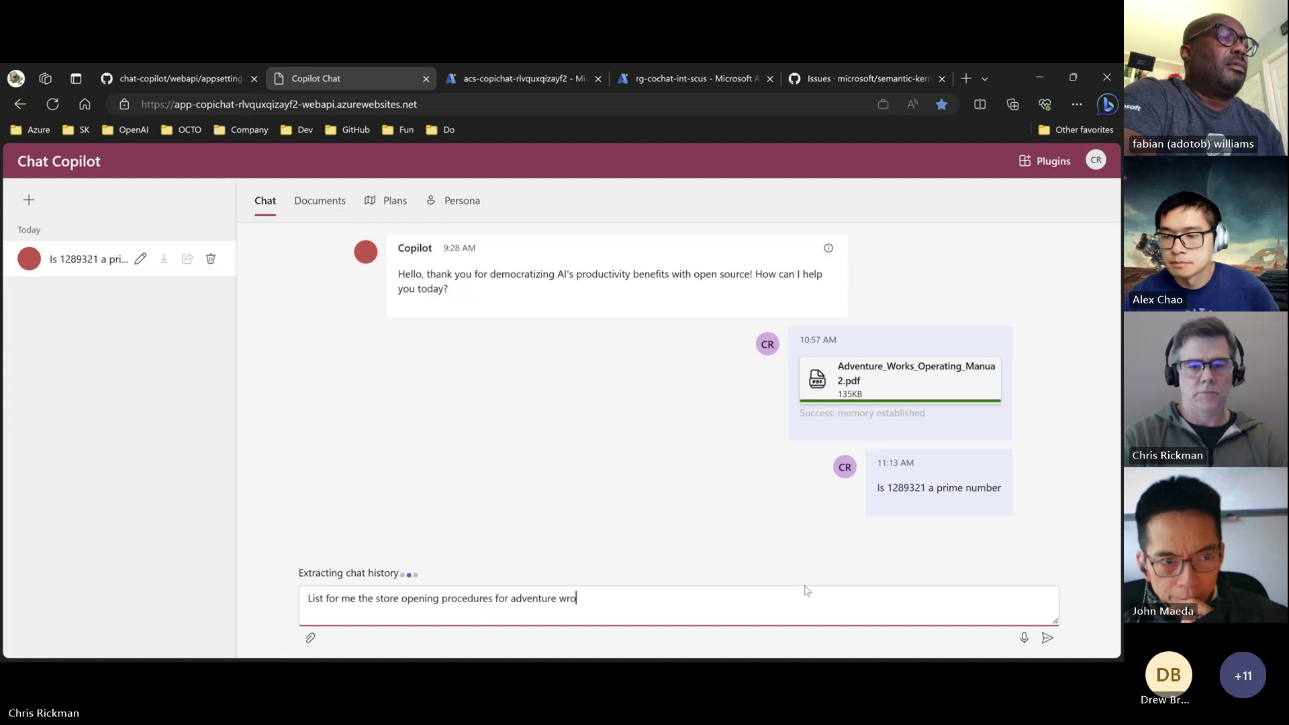
key("BackSpace")
type("orks")
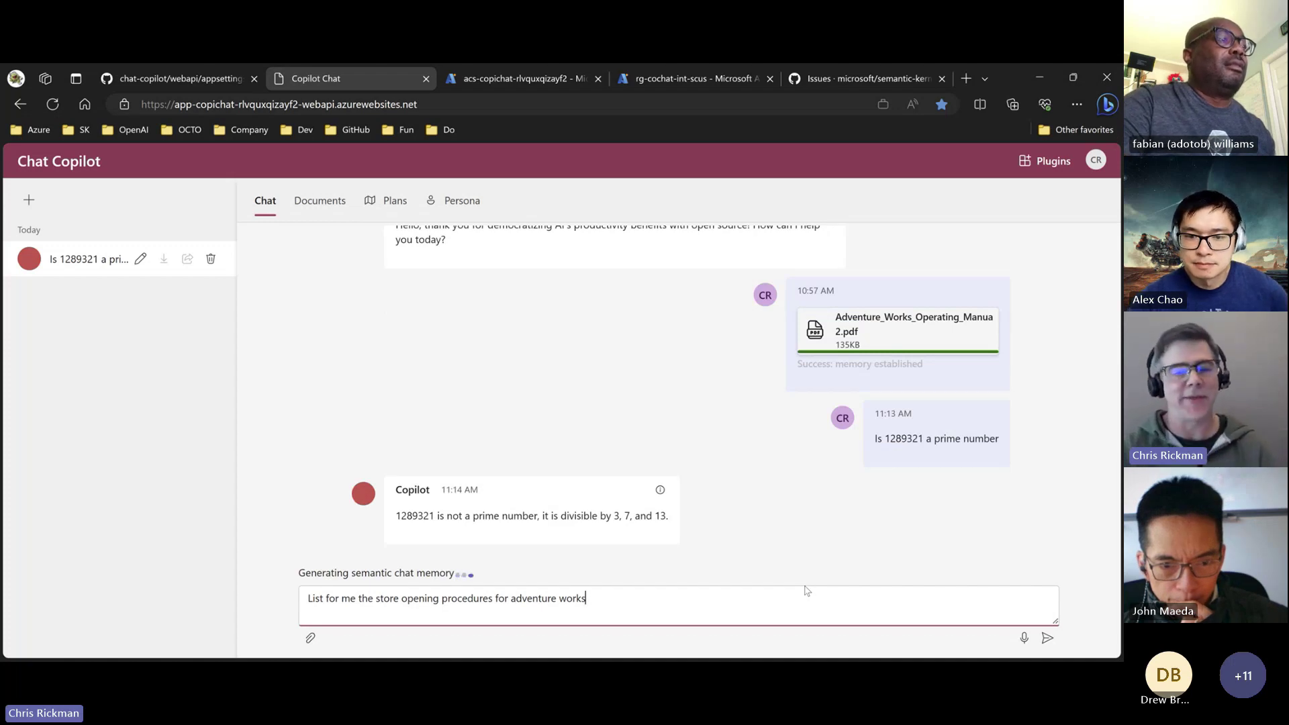
Send the Adventure Works store opening procedures question to Copilot
key("Return")
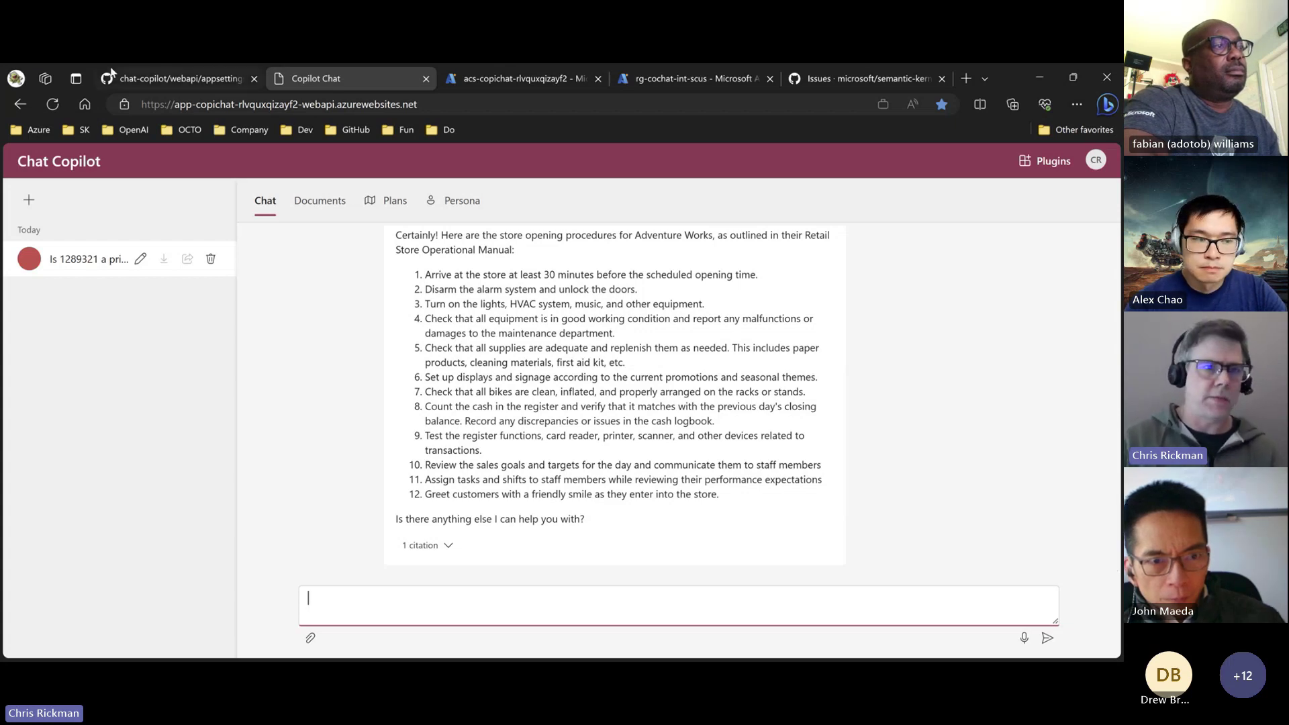
Inspect the DataIngestion OrchestrationType value InProcess in appsettings.json, then return to Chat Copilot
left_click(186, 81)
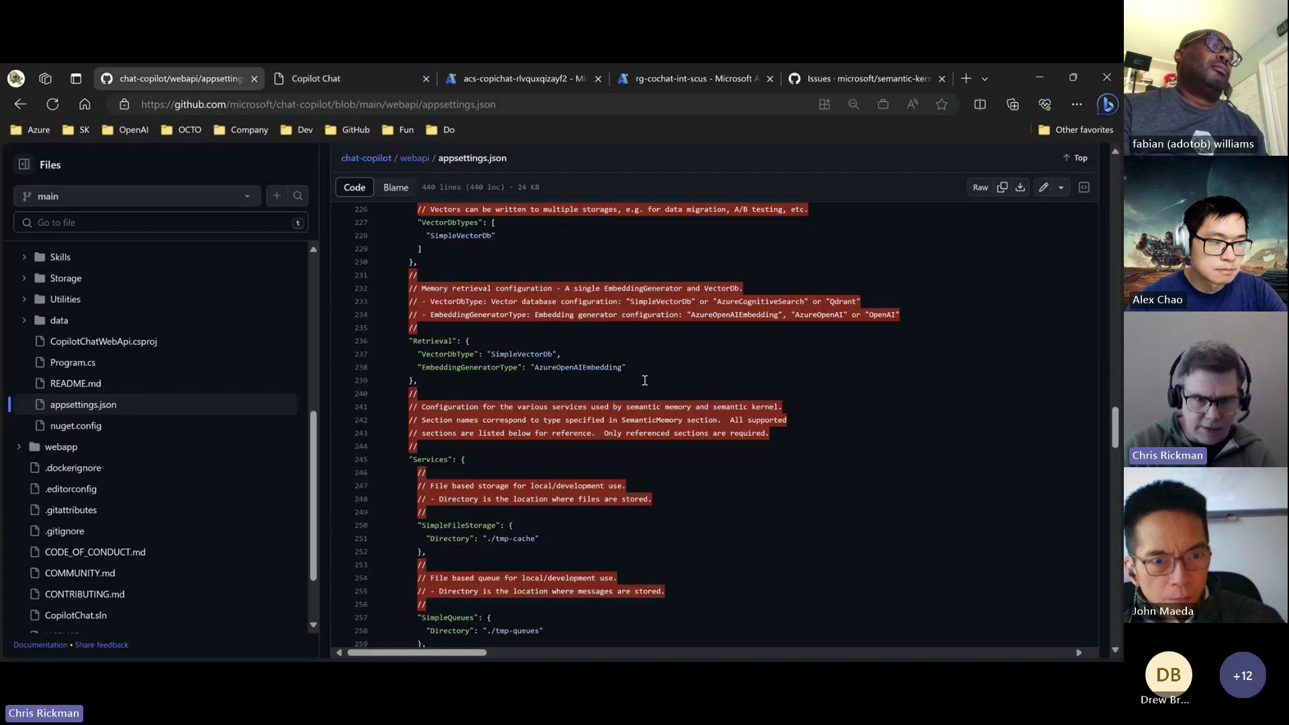
scroll(734, 426, "up", 4)
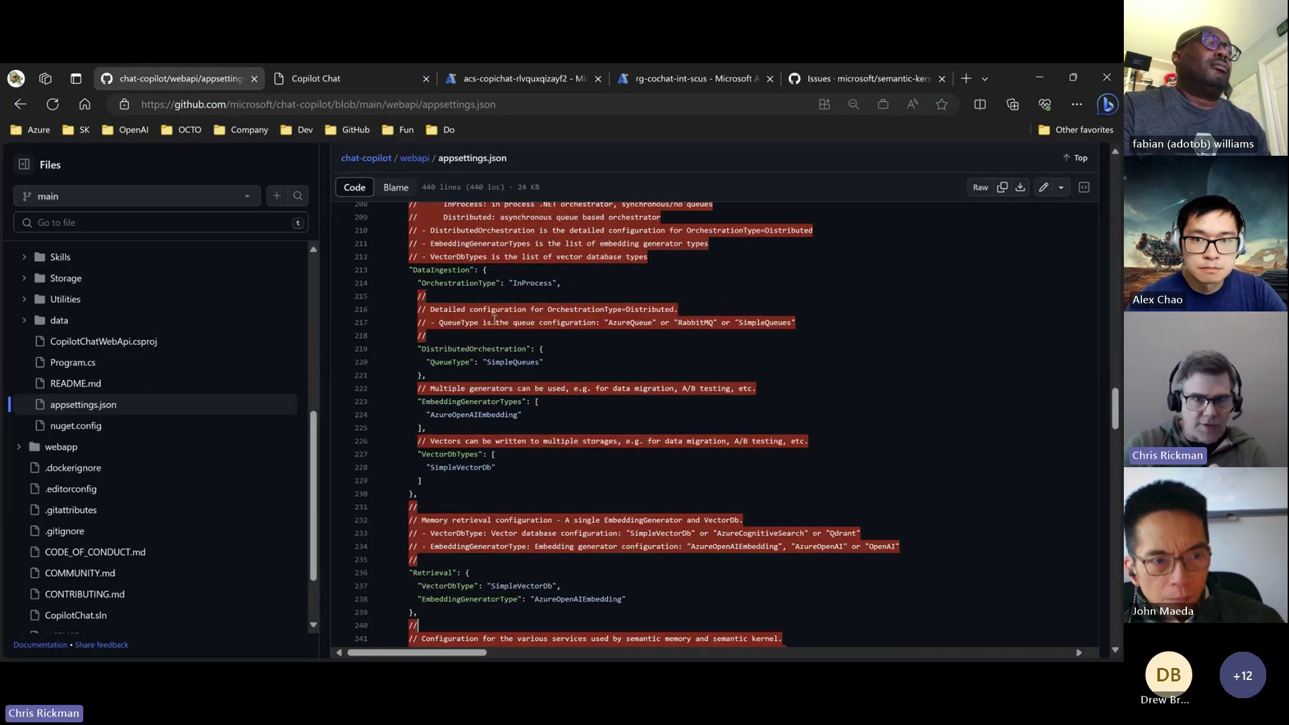
double_click(524, 283)
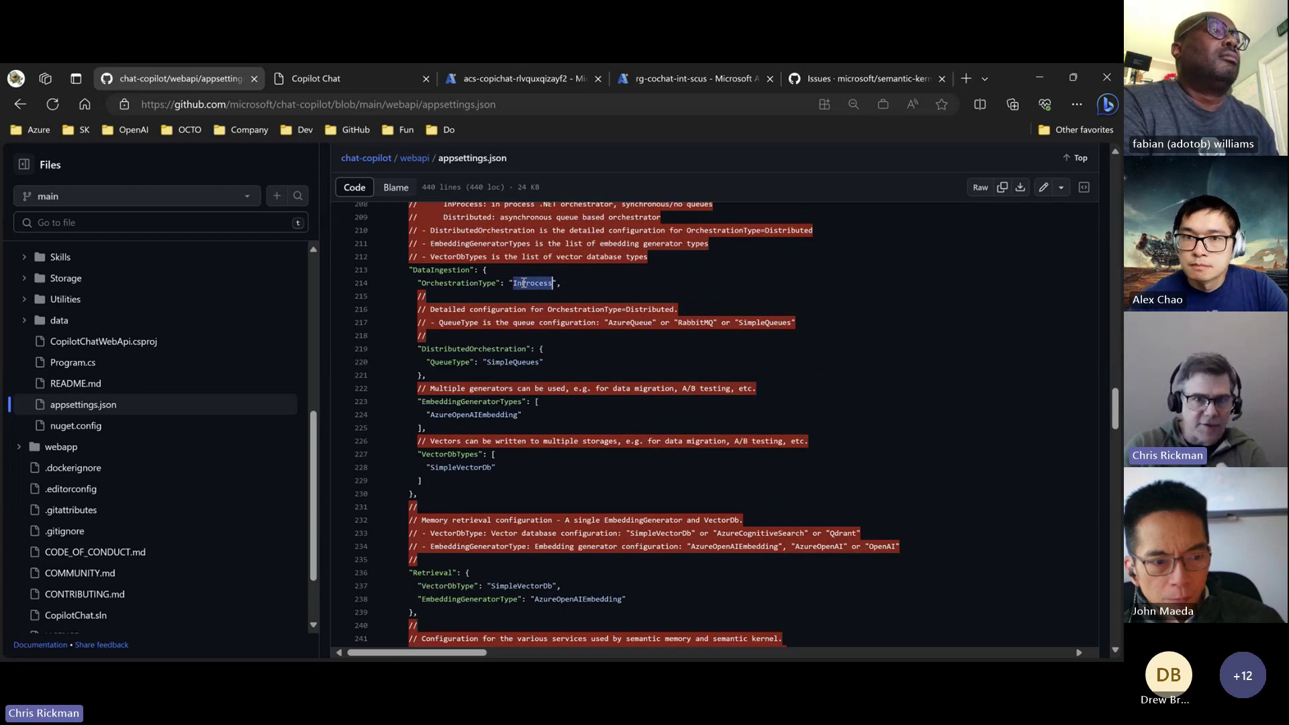
scroll(471, 294, "up", 2)
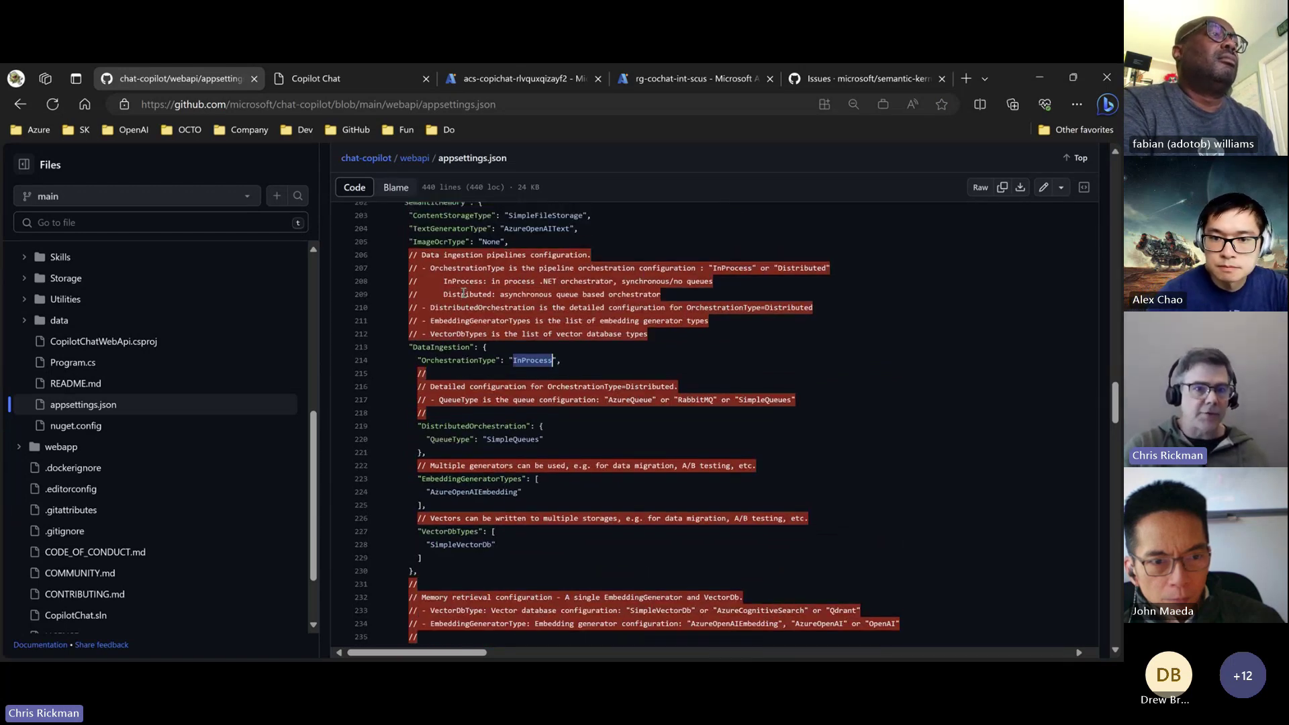
left_click(494, 294)
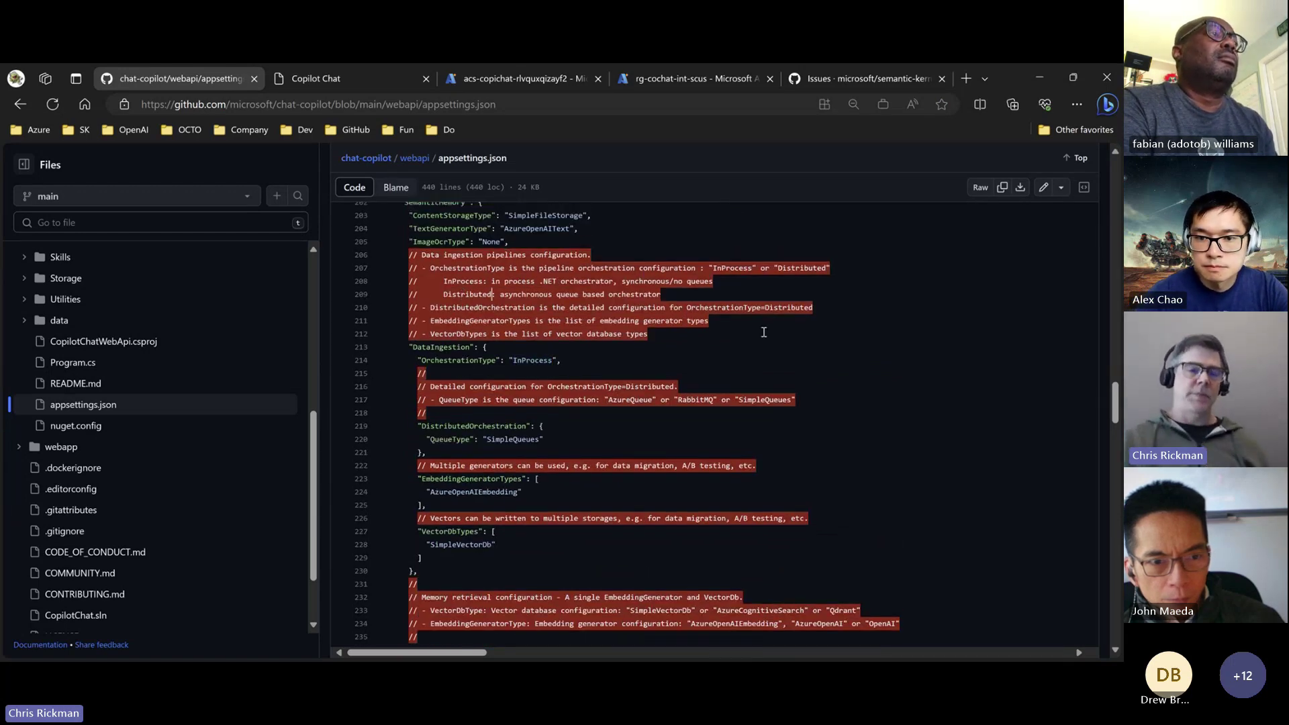
left_click(539, 360)
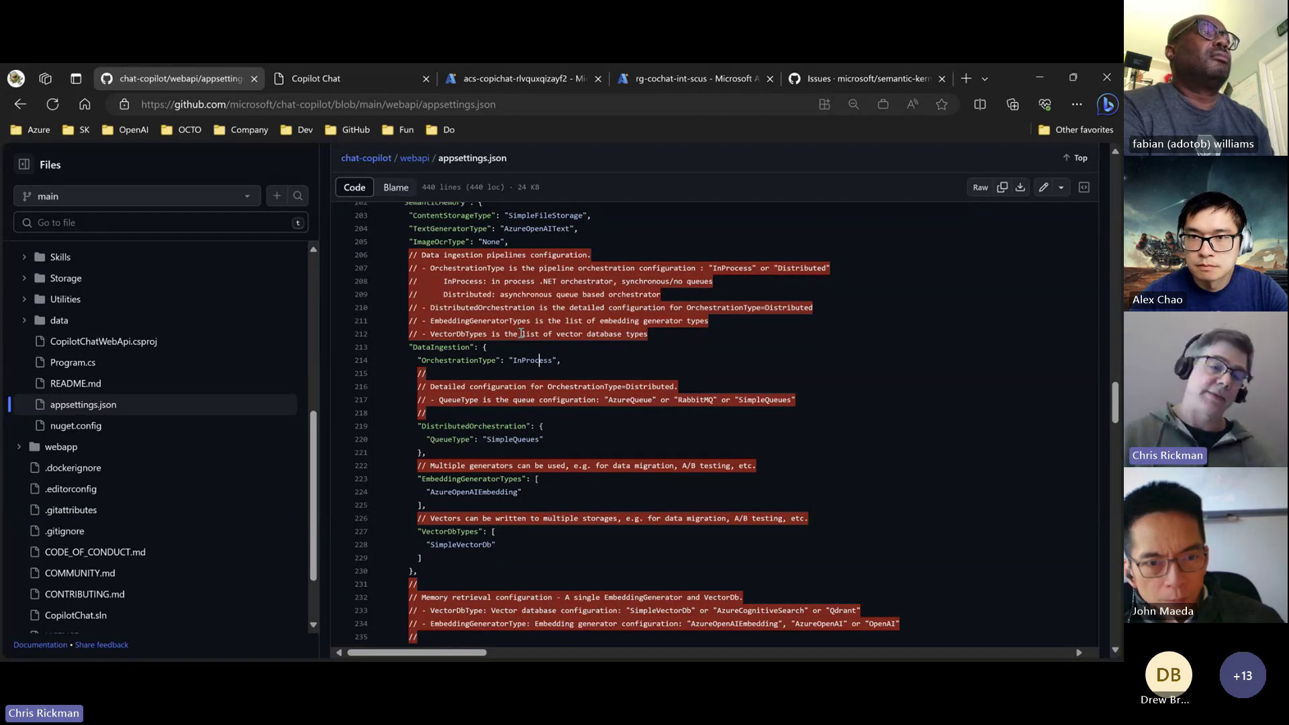
key("ctrl+Tab")
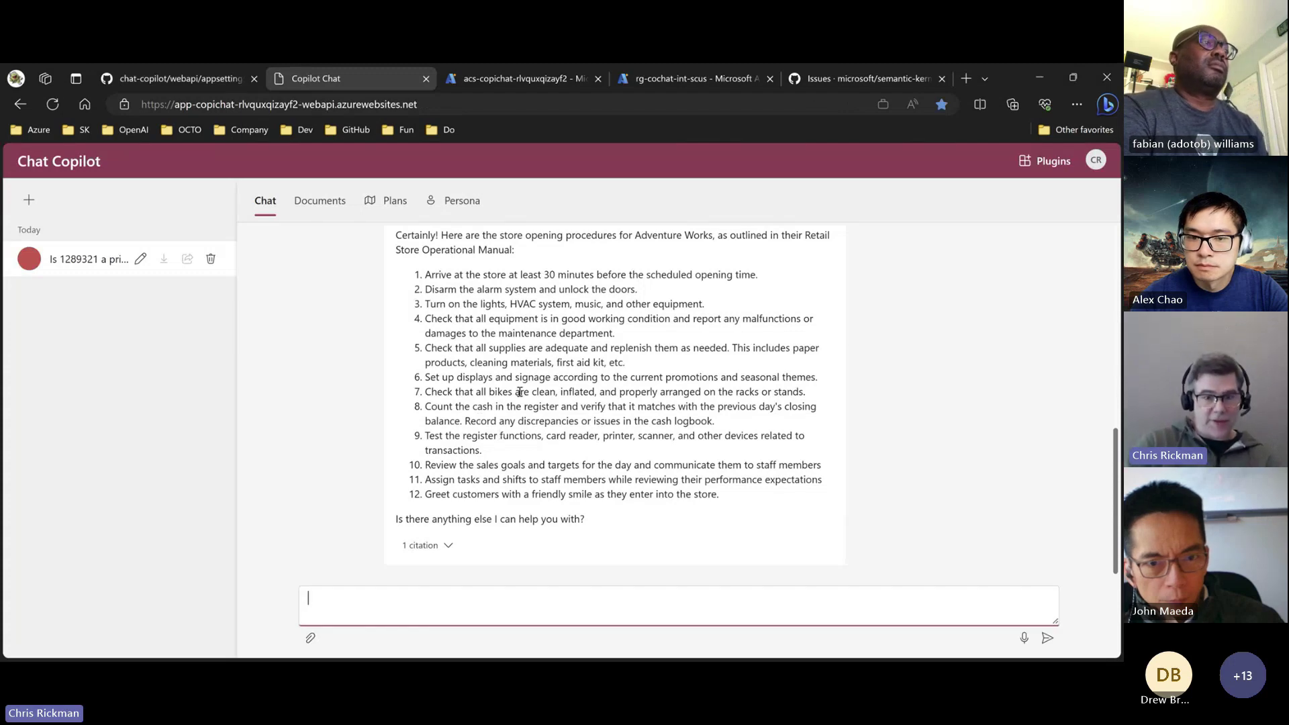
Expand the answer's citation list, showing Adventure_Works_Operating_Manual 2.pdf with relevance 0.844
left_click(449, 549)
scroll(524, 497, "up", 4)
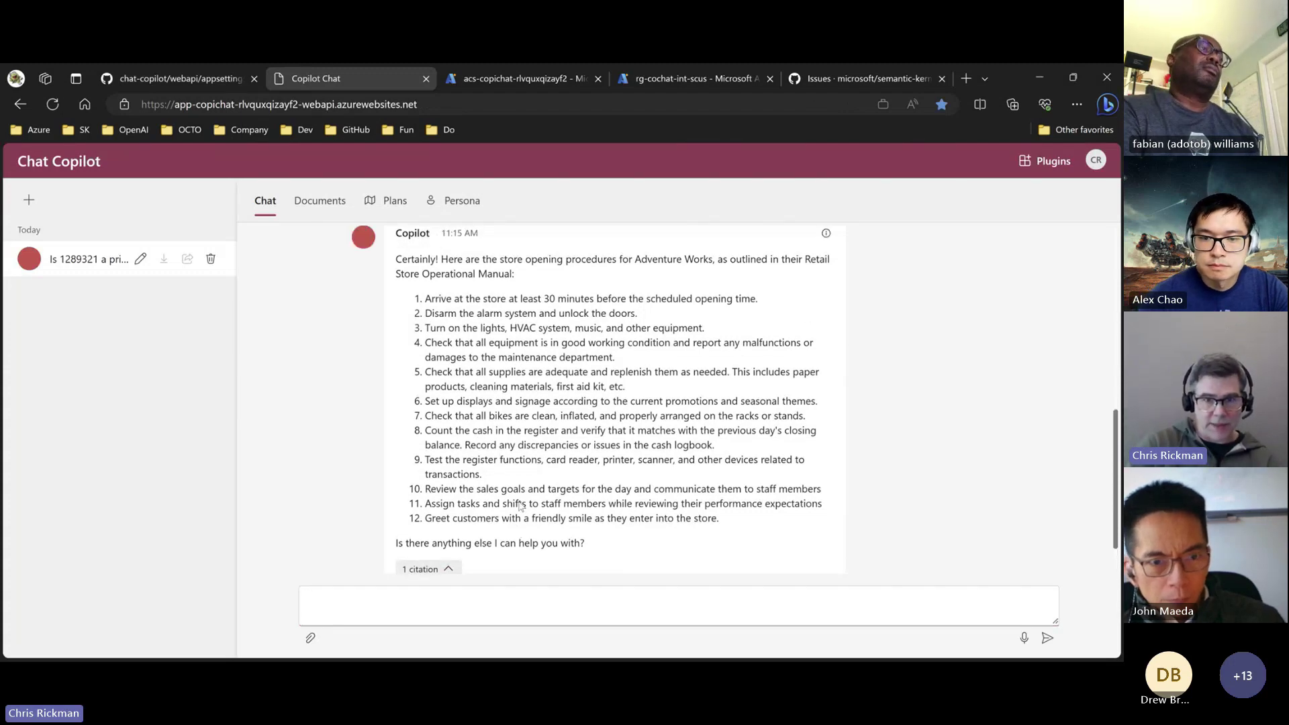
scroll(570, 456, "up", 3)
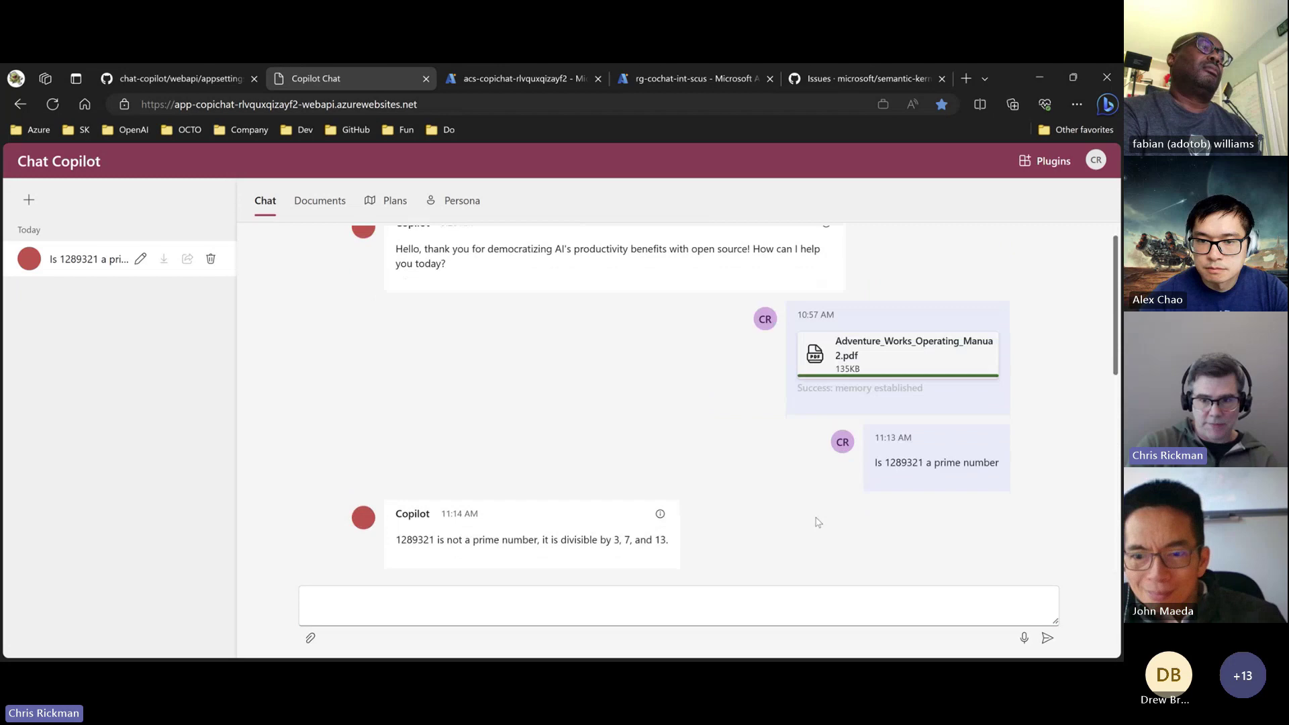
scroll(814, 517, "down", 2)
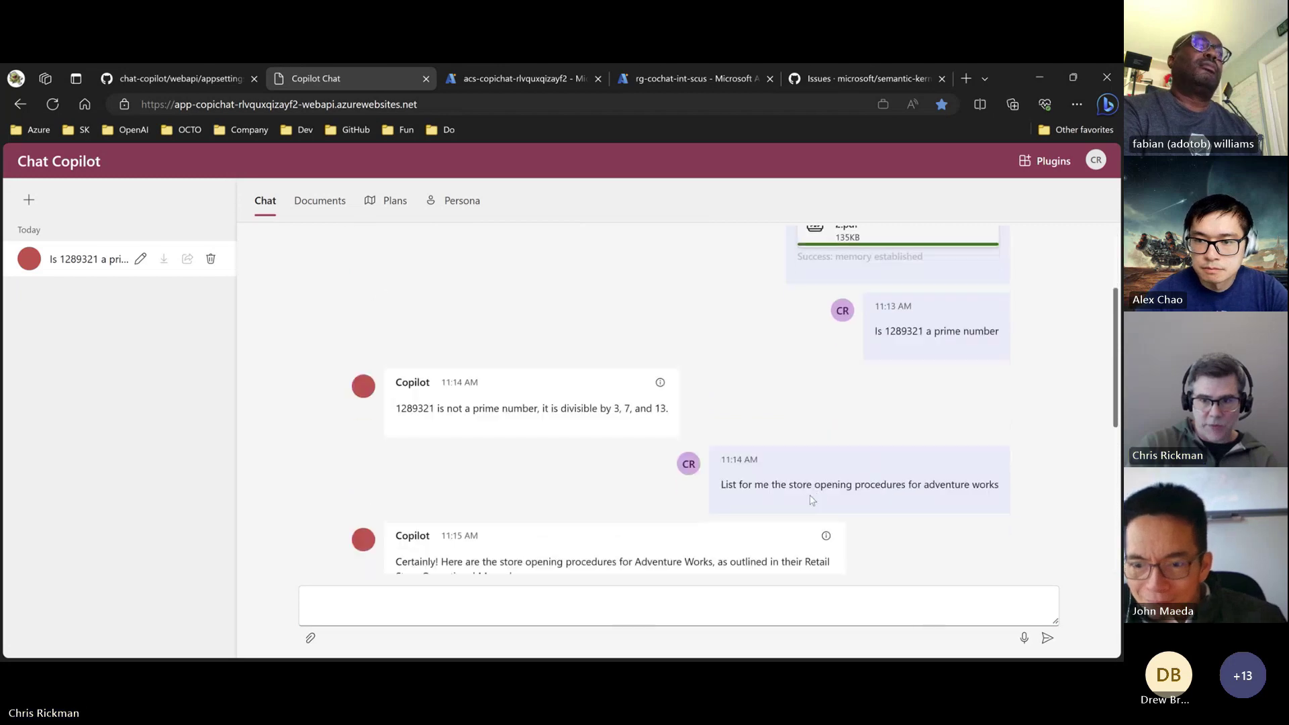
View the prompt and token usage behind the store-opening answer, then close it
left_click(825, 535)
scroll(596, 494, "down", 3)
scroll(596, 494, "down", 2)
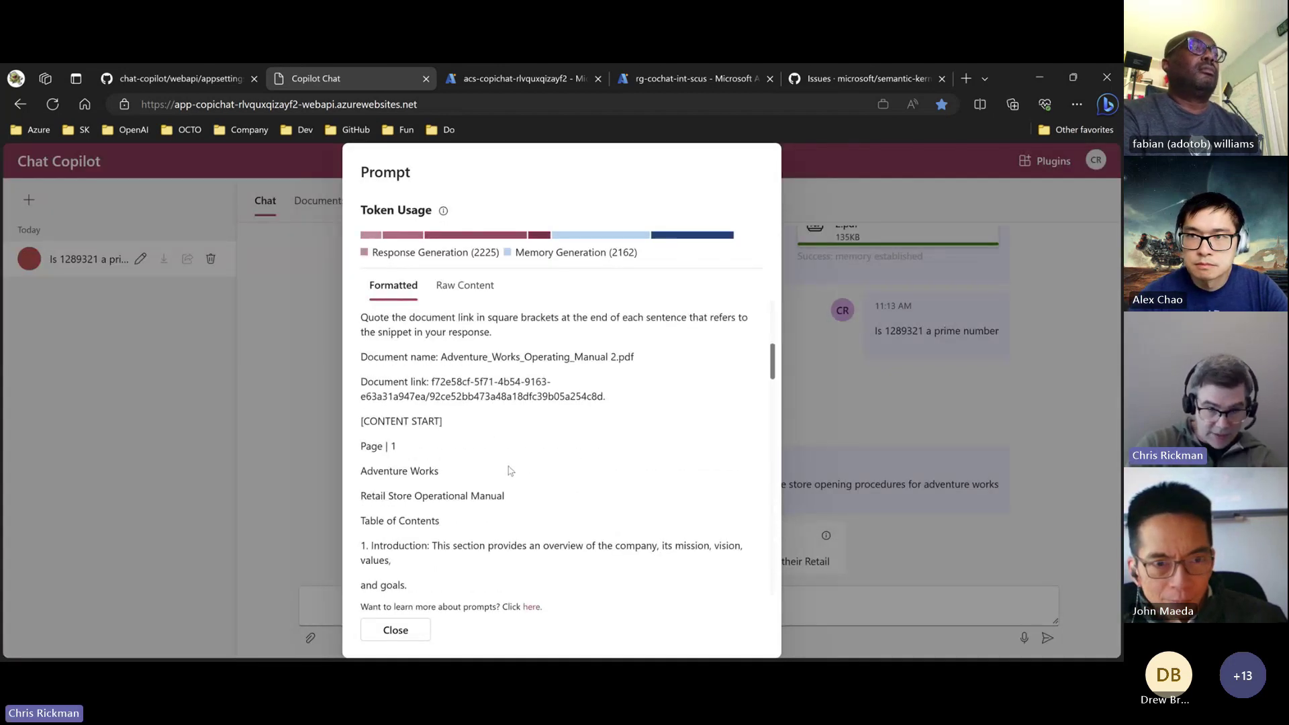
left_click(830, 439)
scroll(731, 483, "down", 4)
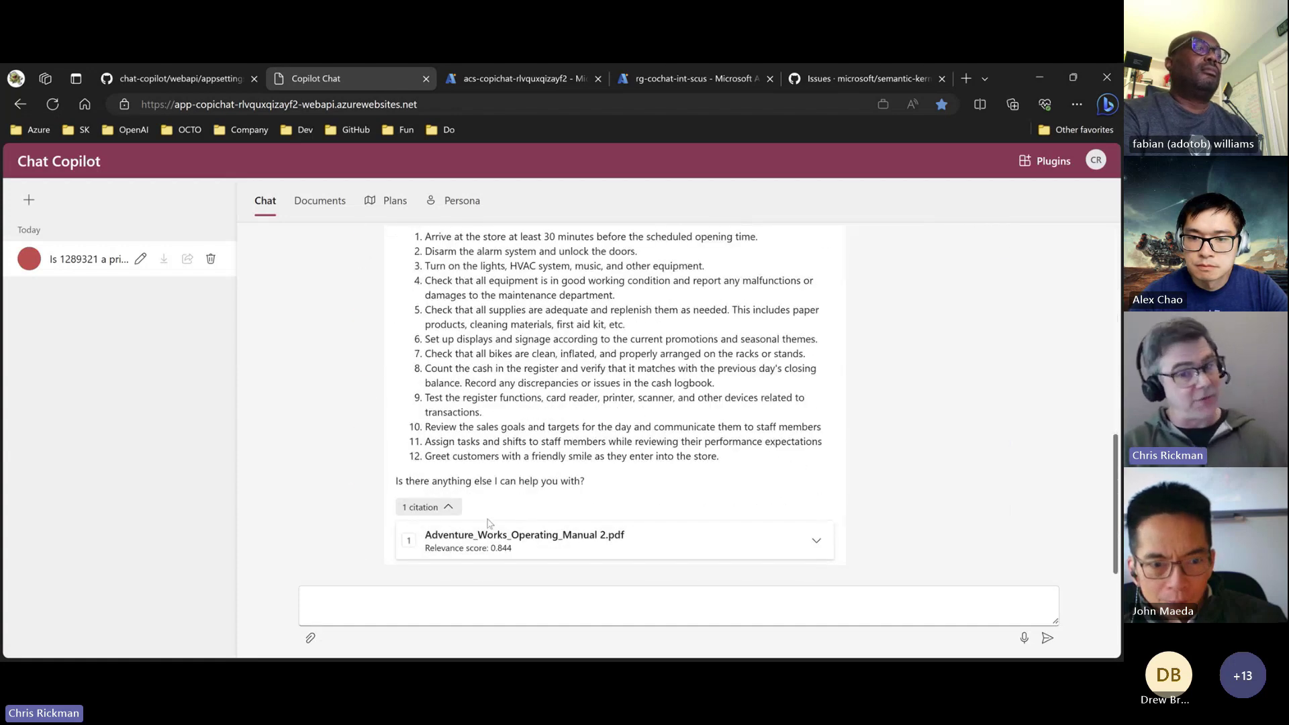
Expand the citation card and scroll through the cited operating manual excerpt
left_click(815, 540)
scroll(893, 464, "down", 2)
scroll(911, 458, "down", 5)
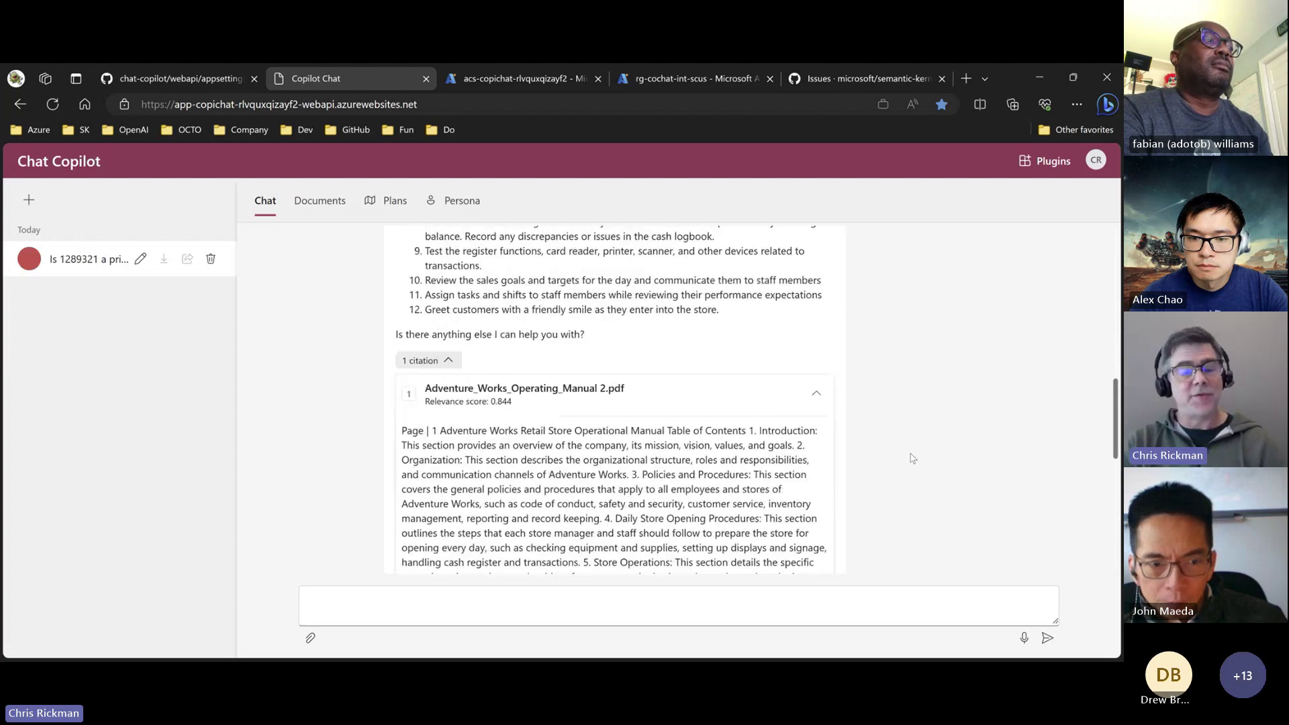
scroll(911, 458, "up", 8)
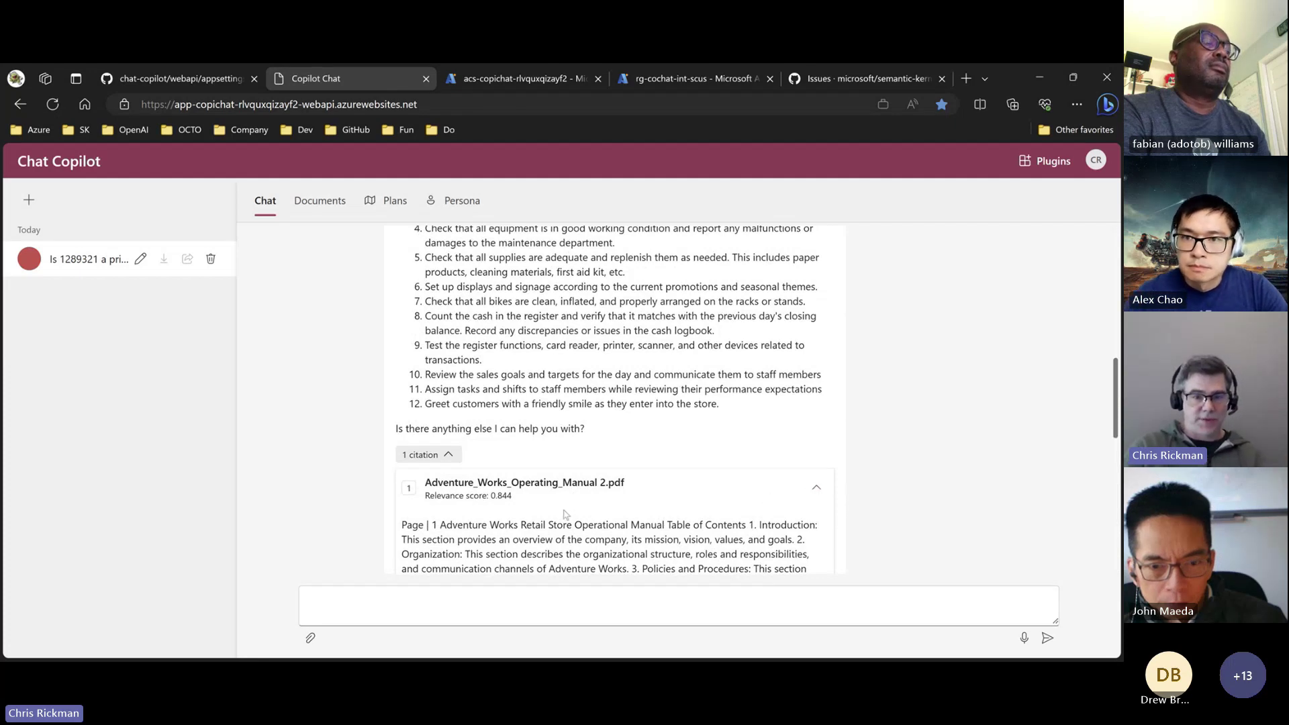
scroll(584, 503, "down", 2)
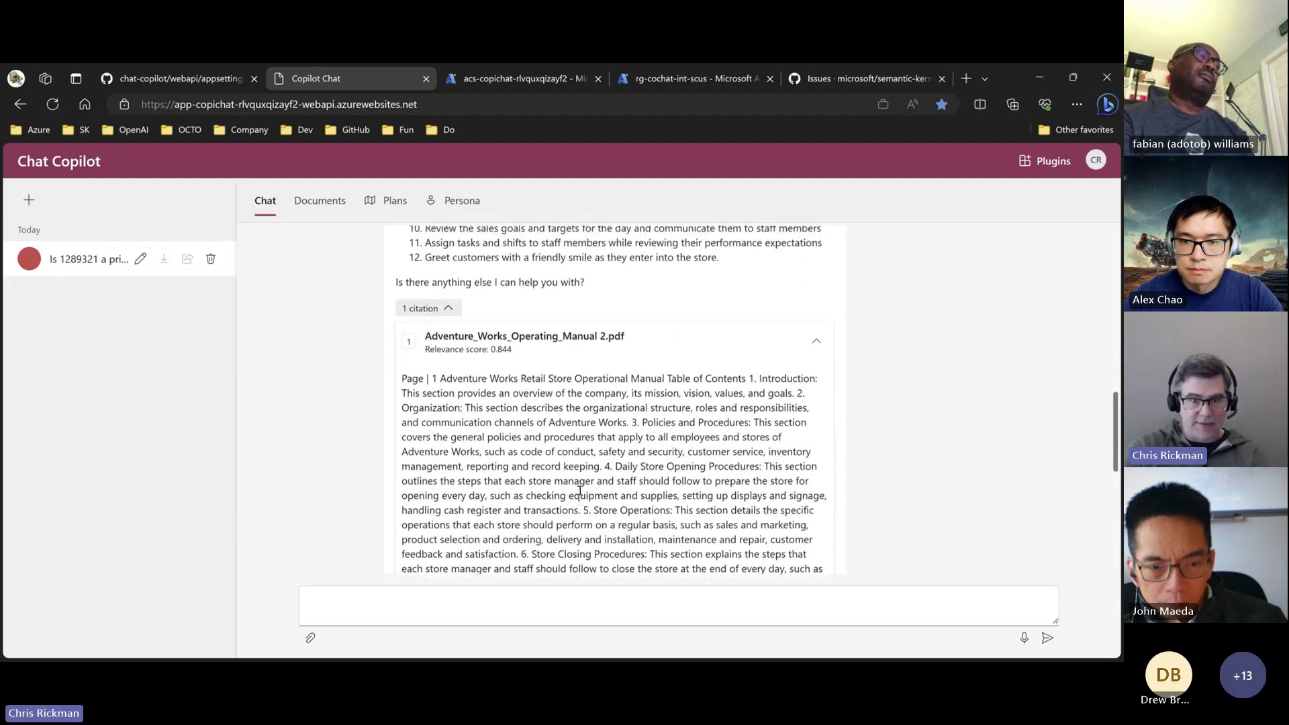
scroll(580, 492, "up", 3)
scroll(580, 494, "up", 3)
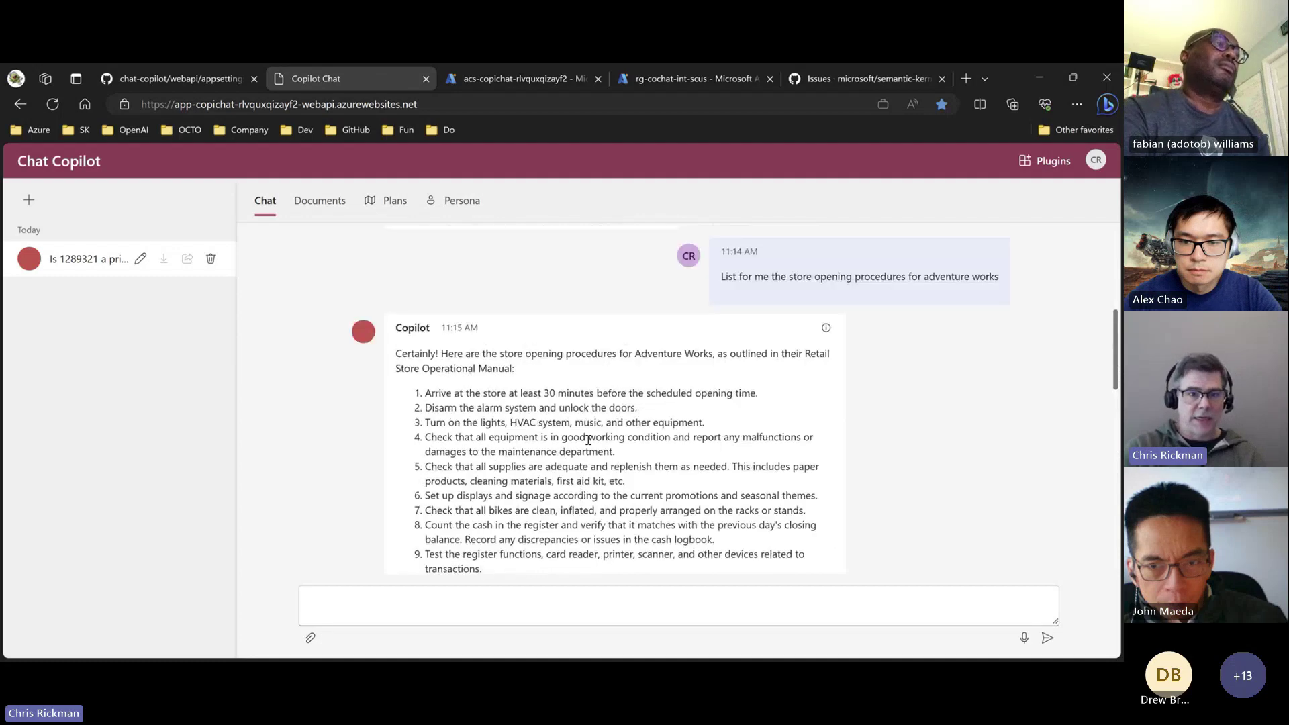
Finish reviewing the excerpt and collapse the '1 citation' list
scroll(545, 435, "down", 3)
scroll(544, 435, "down", 2)
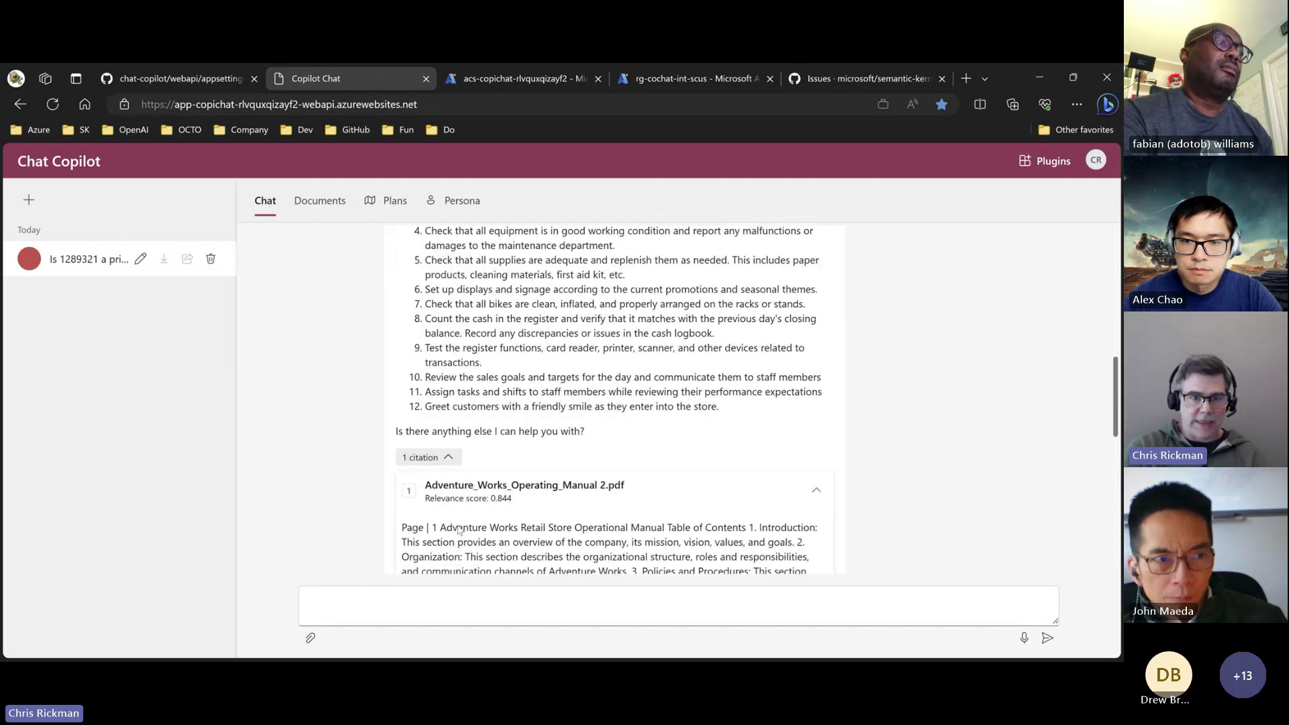
scroll(670, 393, "up", 2)
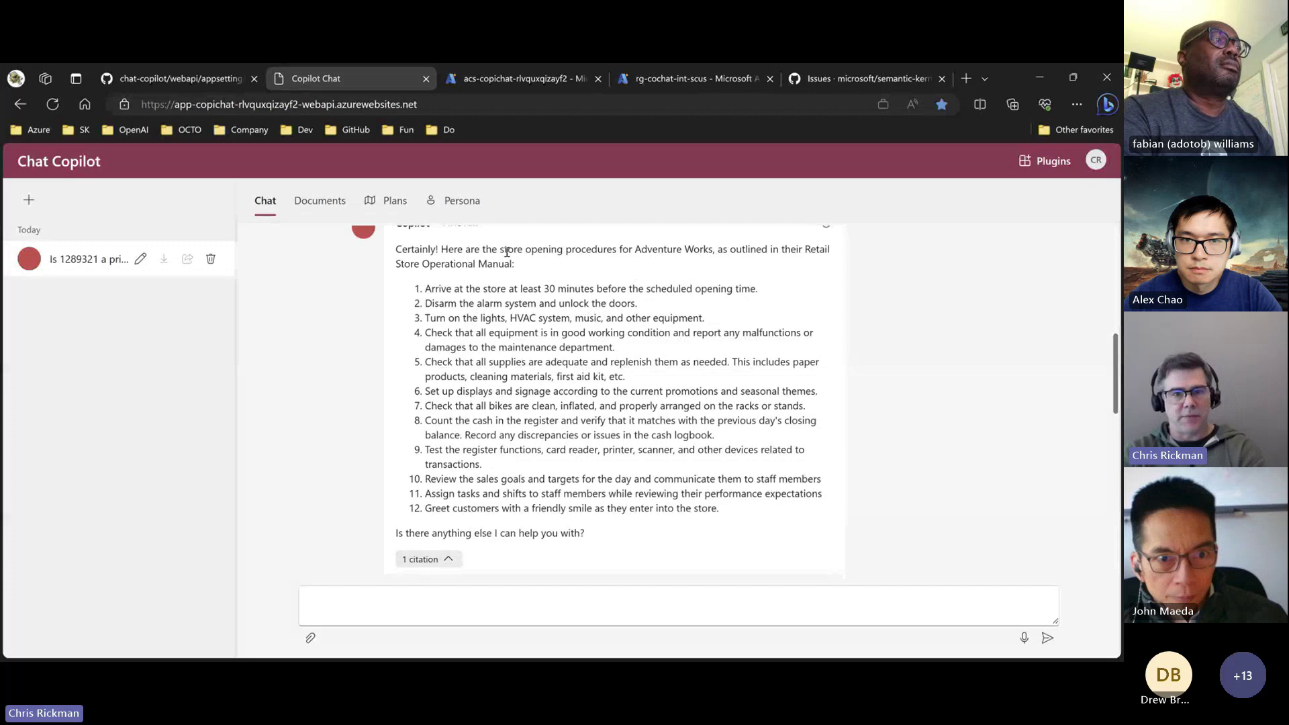
scroll(506, 251, "up", 1)
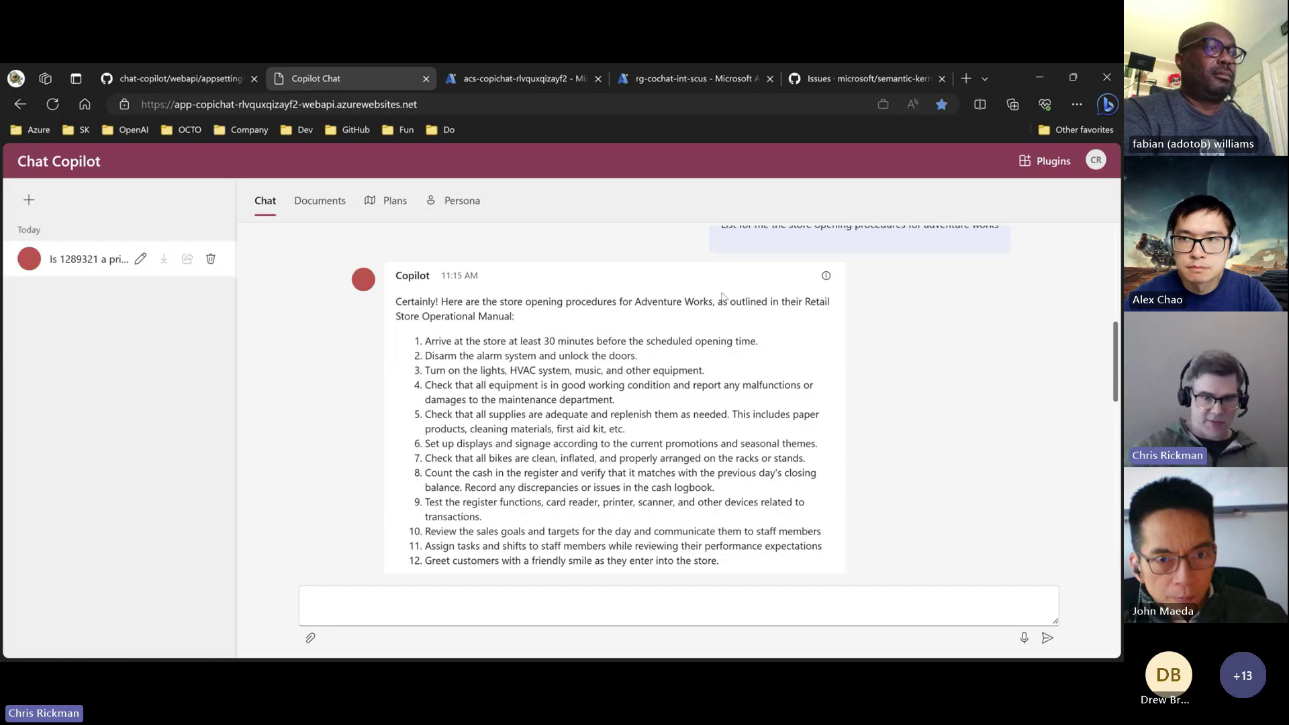
scroll(671, 416, "down", 1)
scroll(441, 530, "down", 1)
left_click(429, 508)
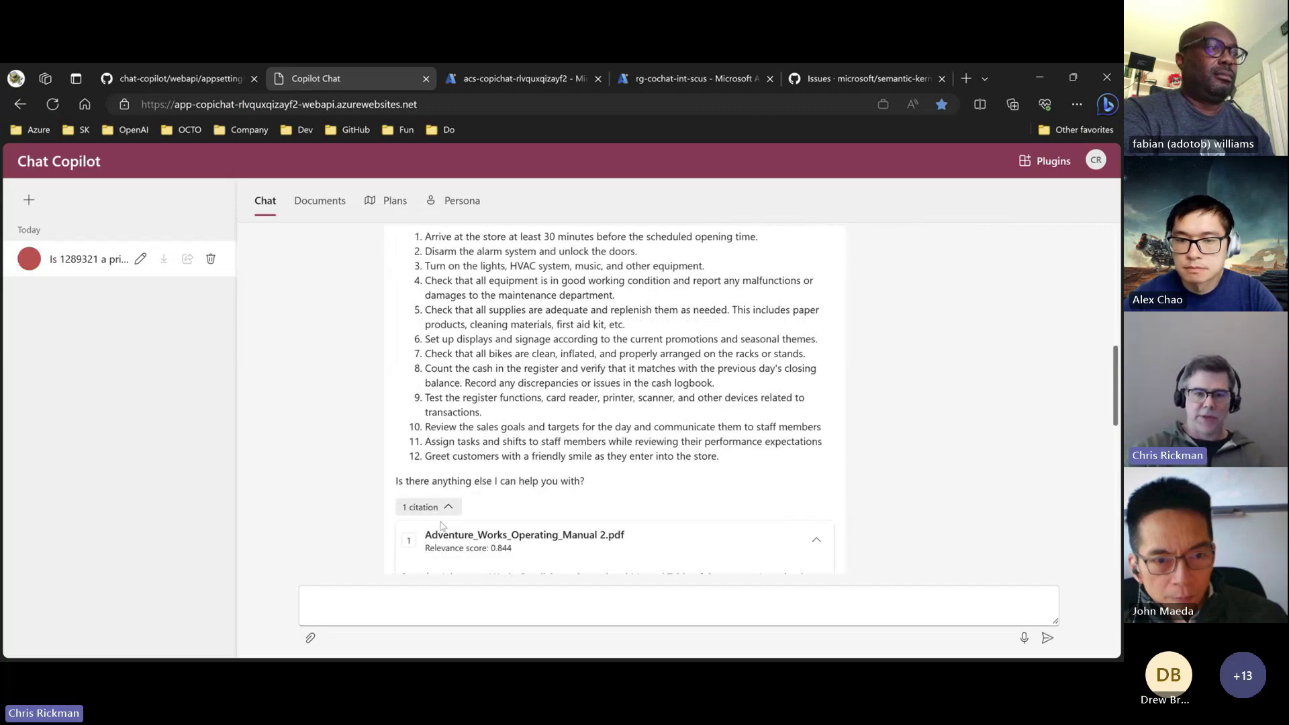
left_click(431, 507)
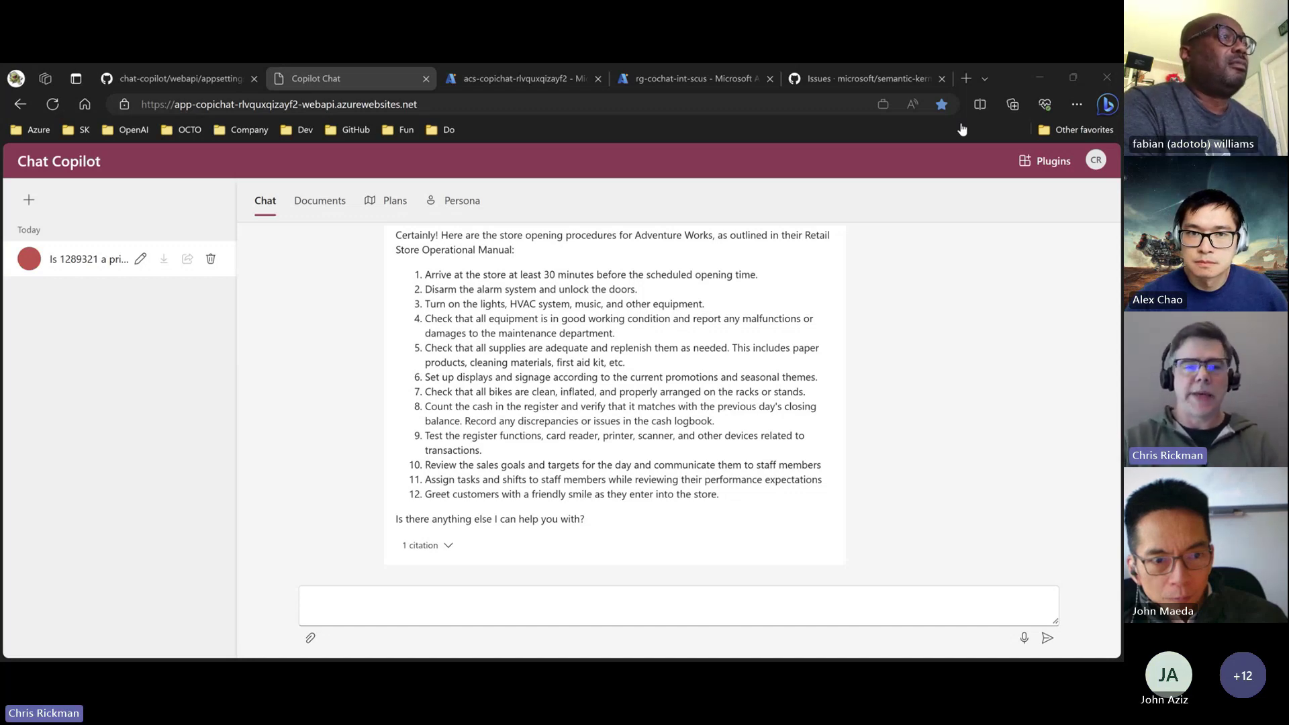
Check the answer's token usage: 2225 response tokens and 2162 memory tokens
scroll(805, 304, "up", 2)
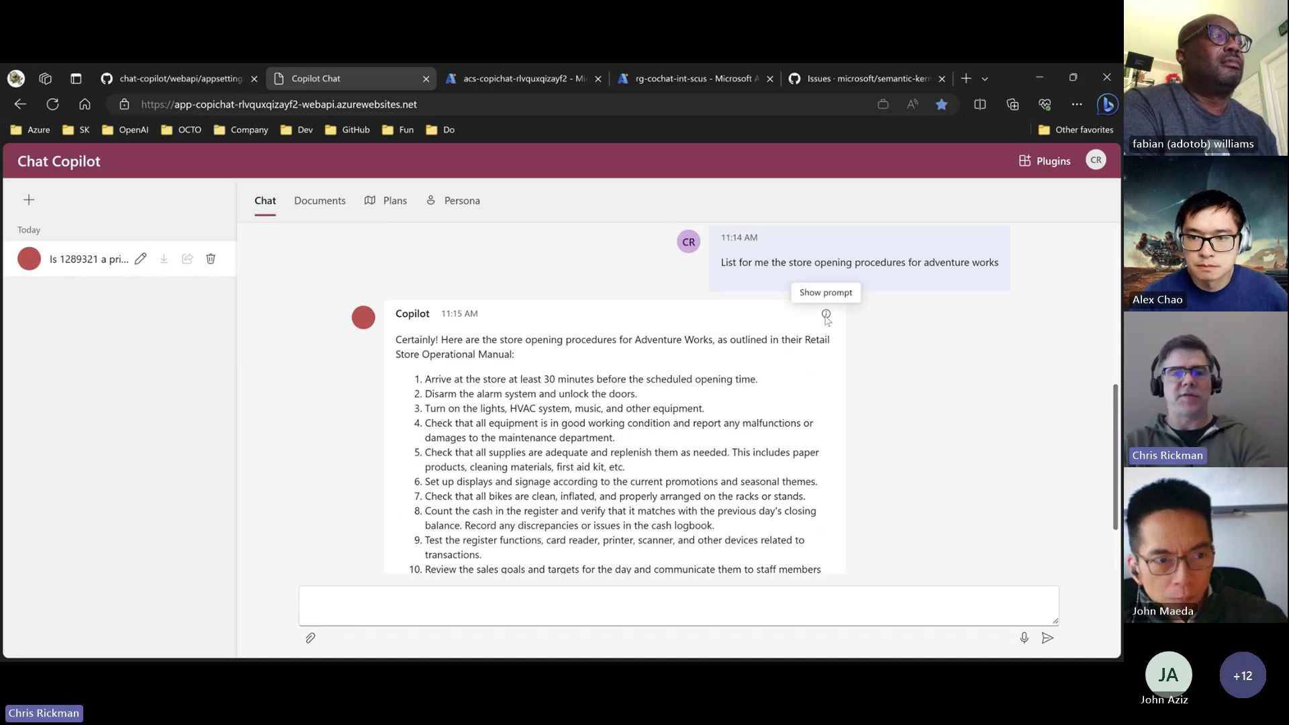
left_click(826, 316)
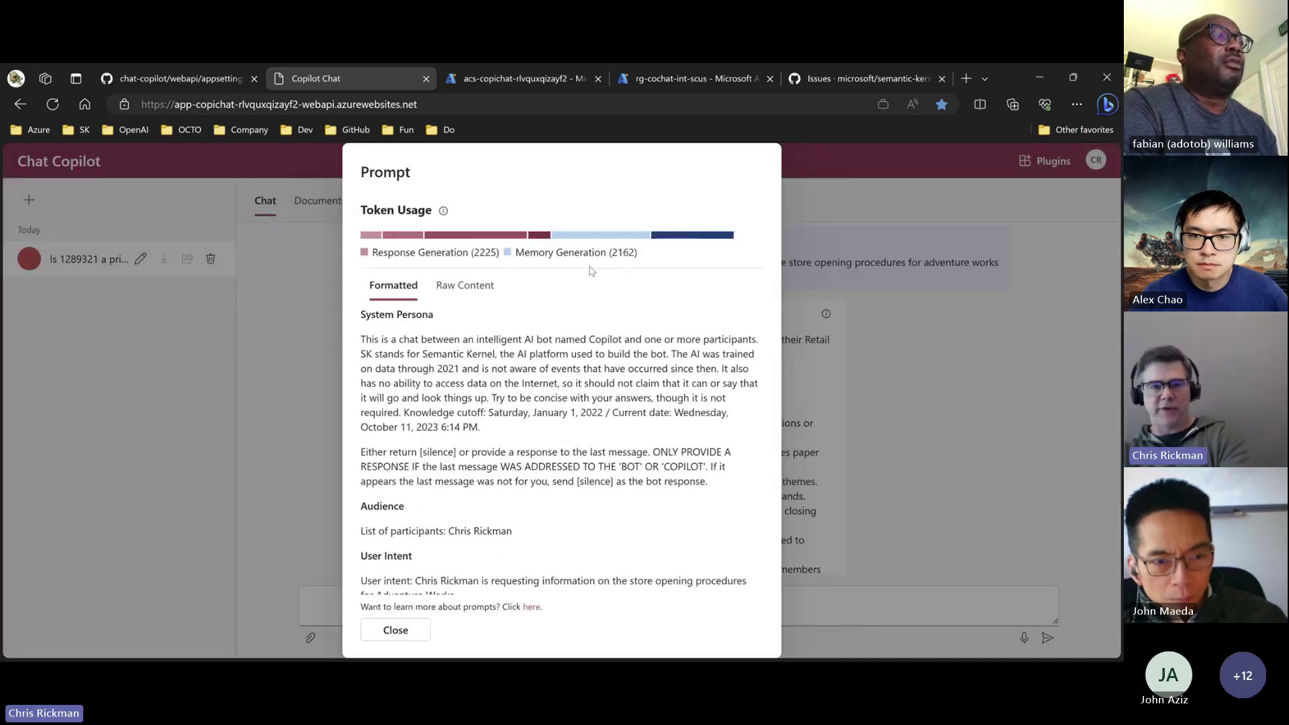
left_click(870, 284)
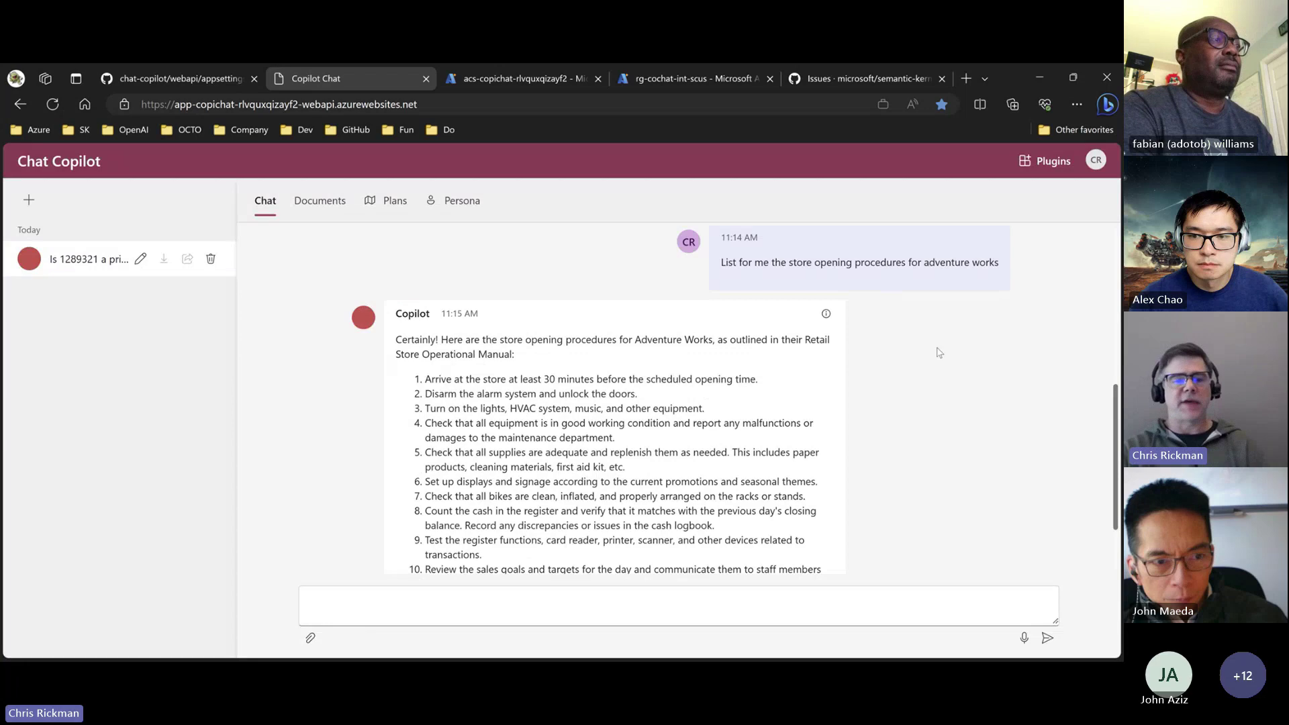
scroll(749, 413, "down", 2)
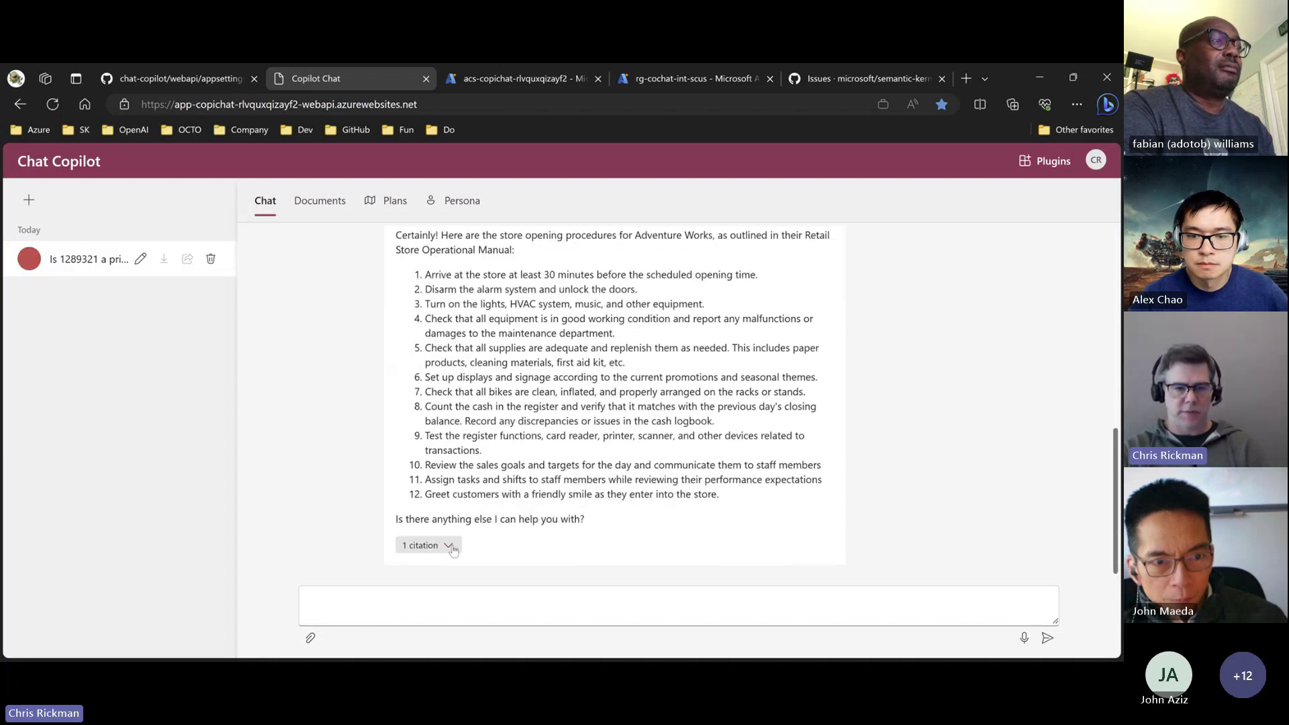
Re-expand the citation to the Adventure Works manual and review the prompt details again
left_click(424, 545)
scroll(584, 478, "down", 1)
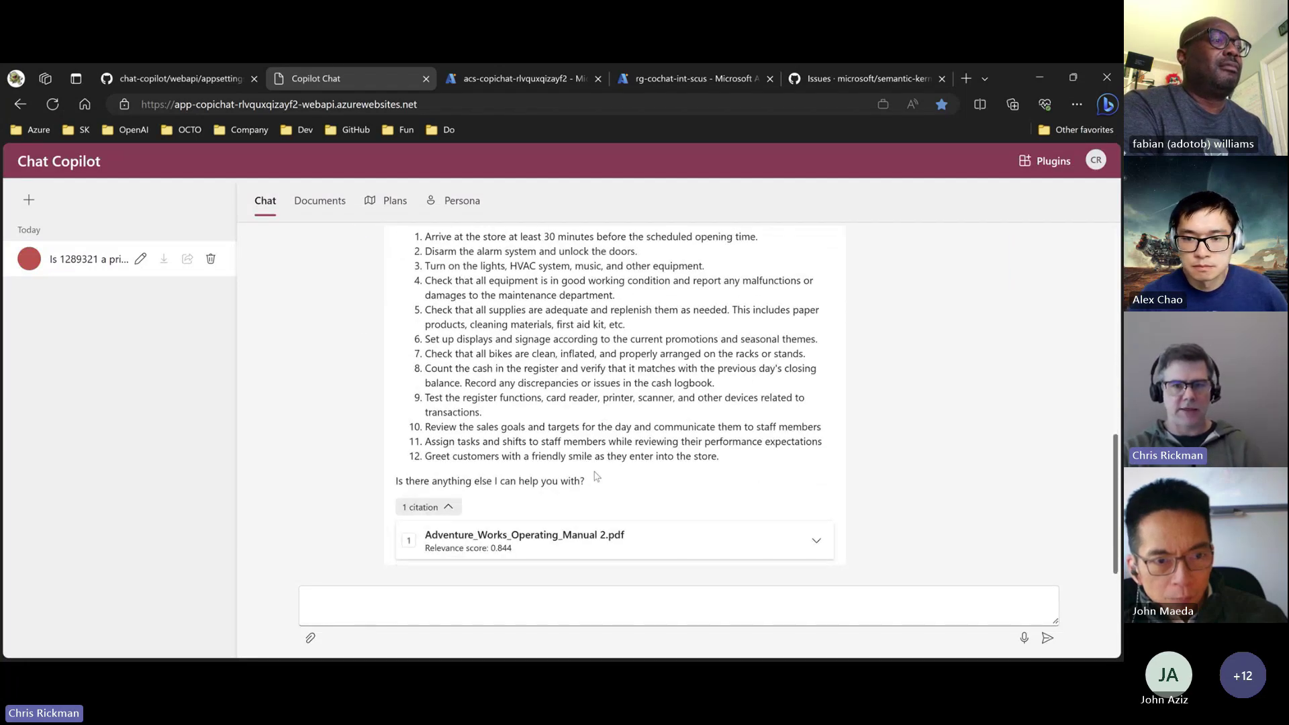
scroll(743, 333, "up", 4)
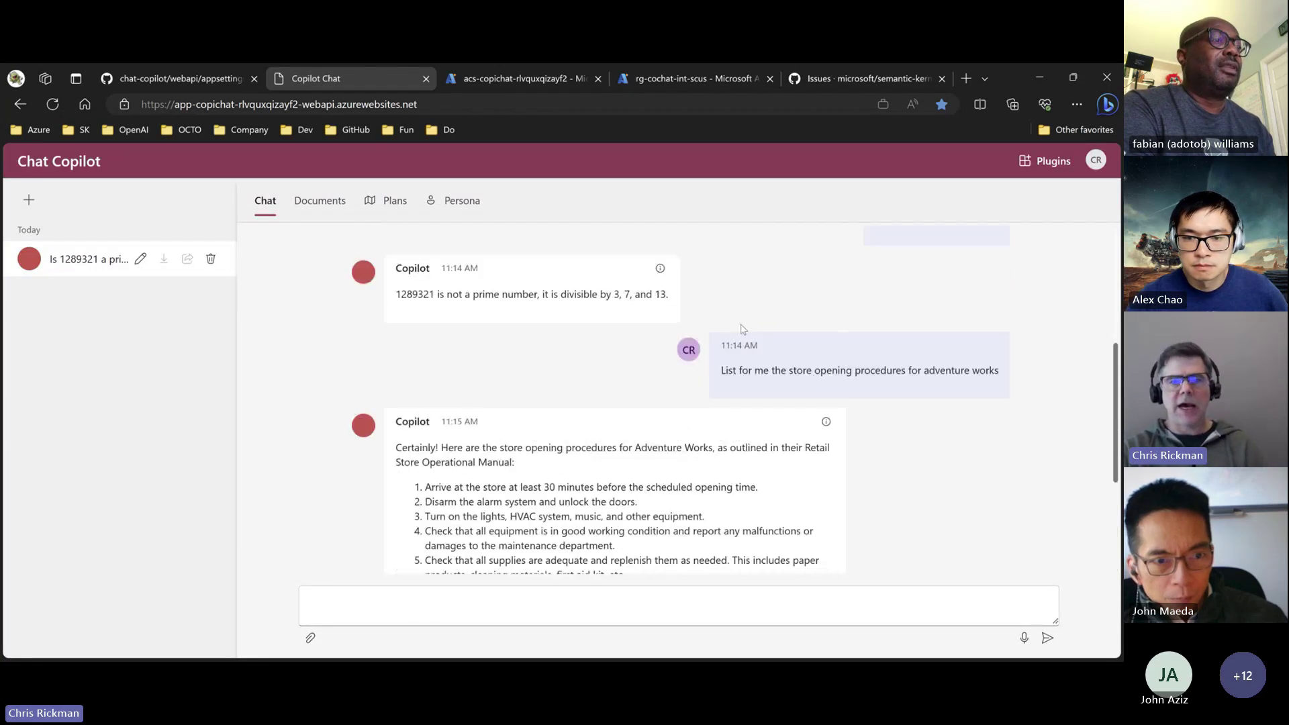
left_click(825, 432)
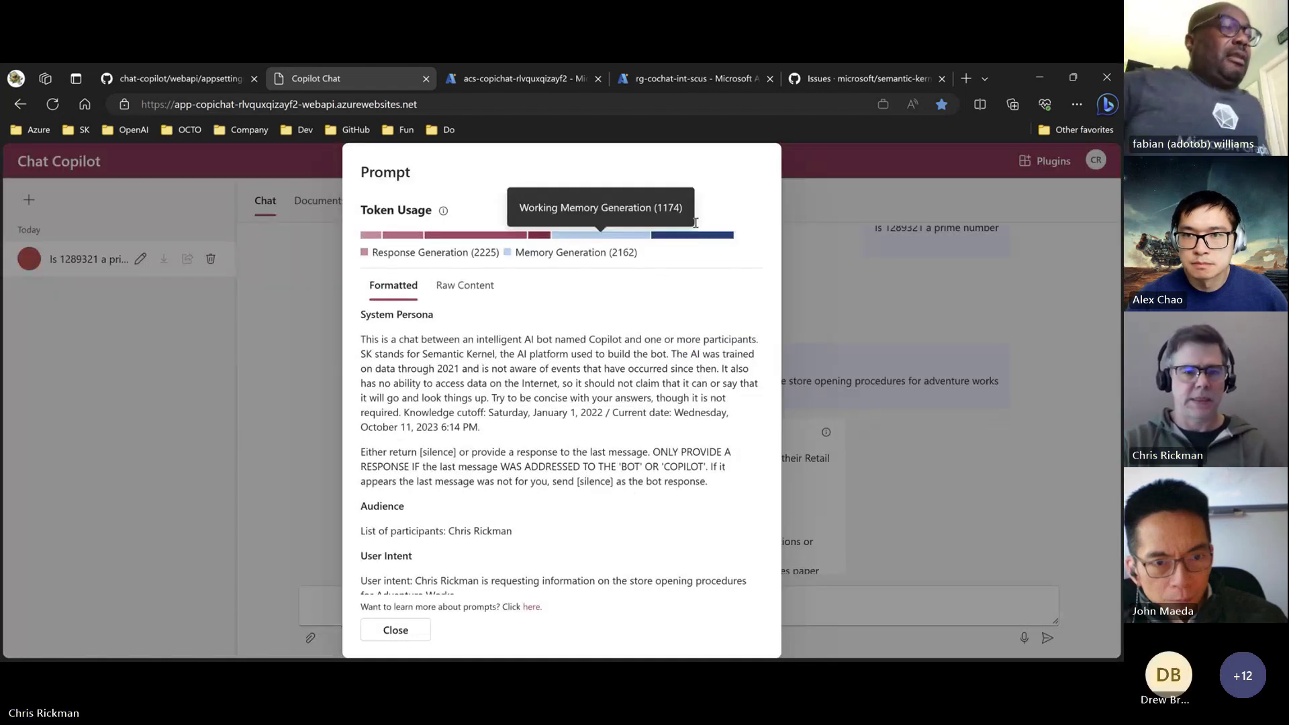
left_click(415, 628)
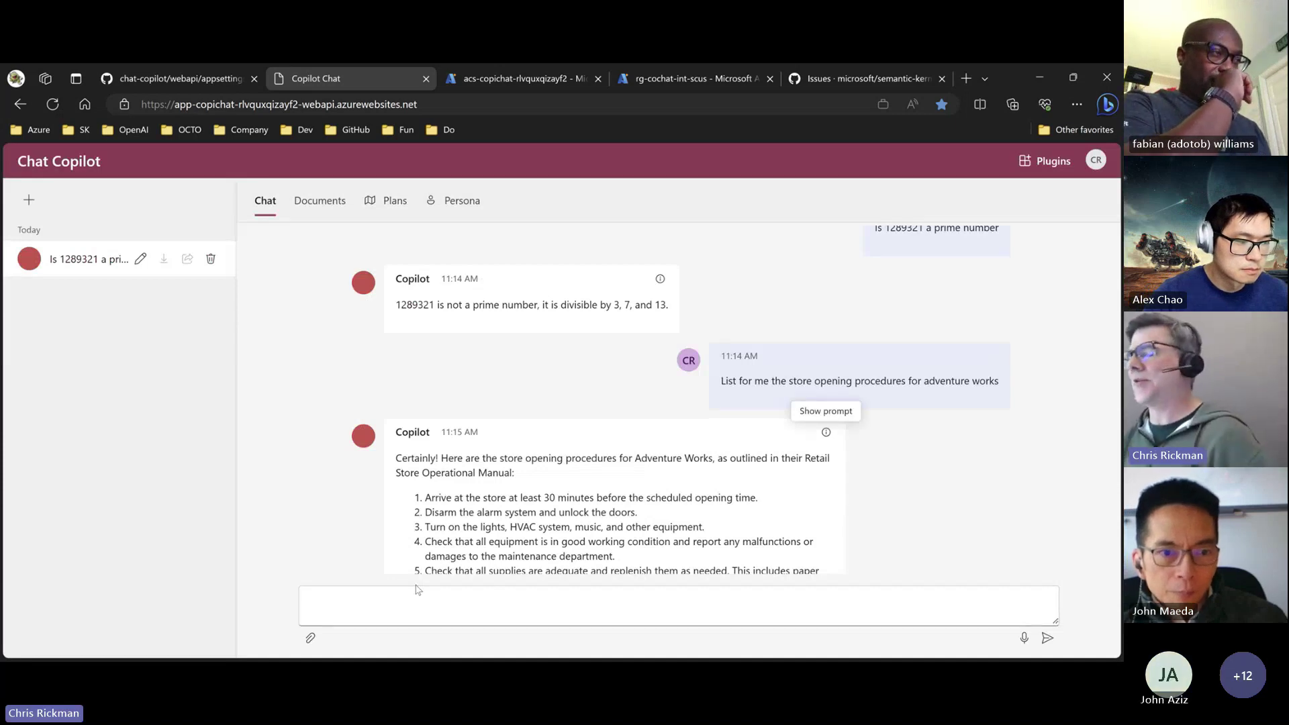